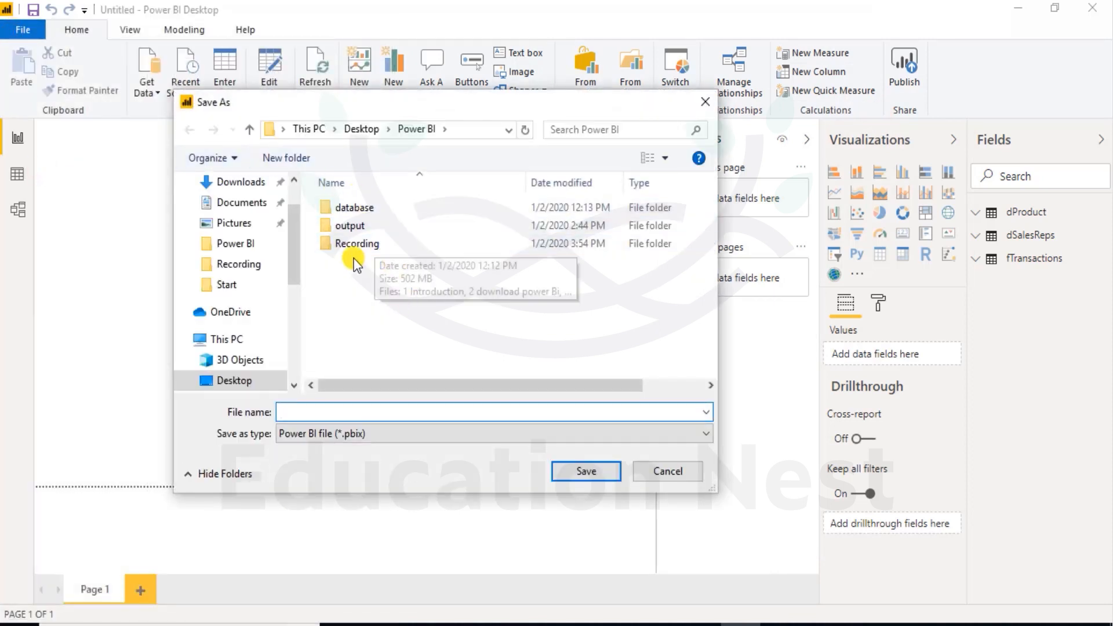
Save the report in the output folder as "Sale Analysis case study".
{"action": "double_click", "coordinate": [350, 226]}
{"action": "left_click", "coordinate": [295, 407]}
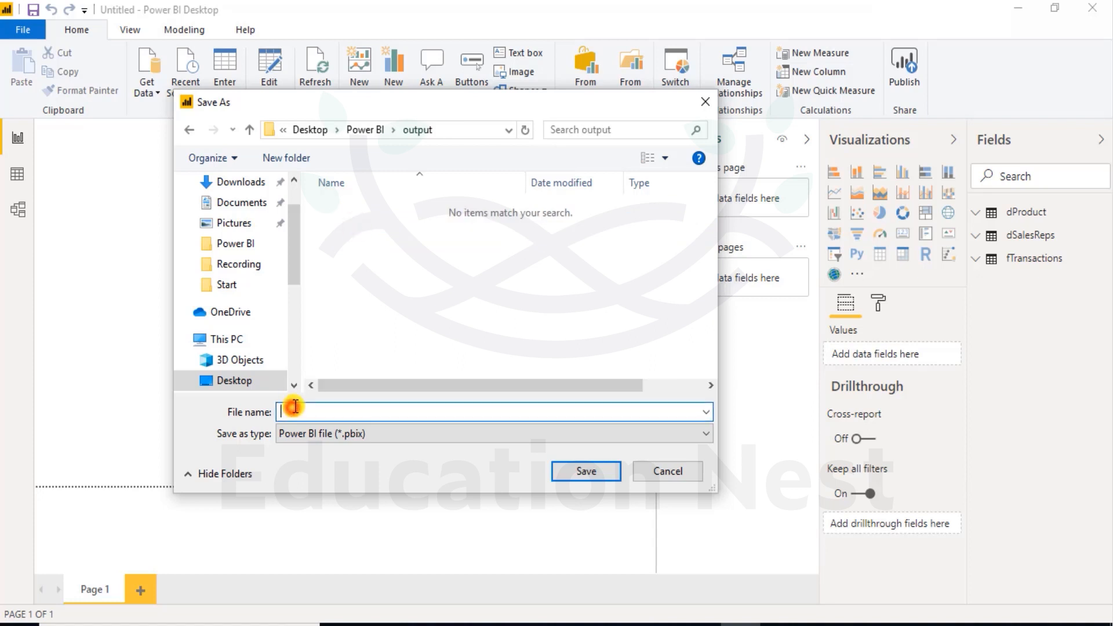
{"action": "type", "text": "Sales Analysis v"}
{"action": "key", "text": "BackSpace"}
{"action": "type", "text": "case study"}
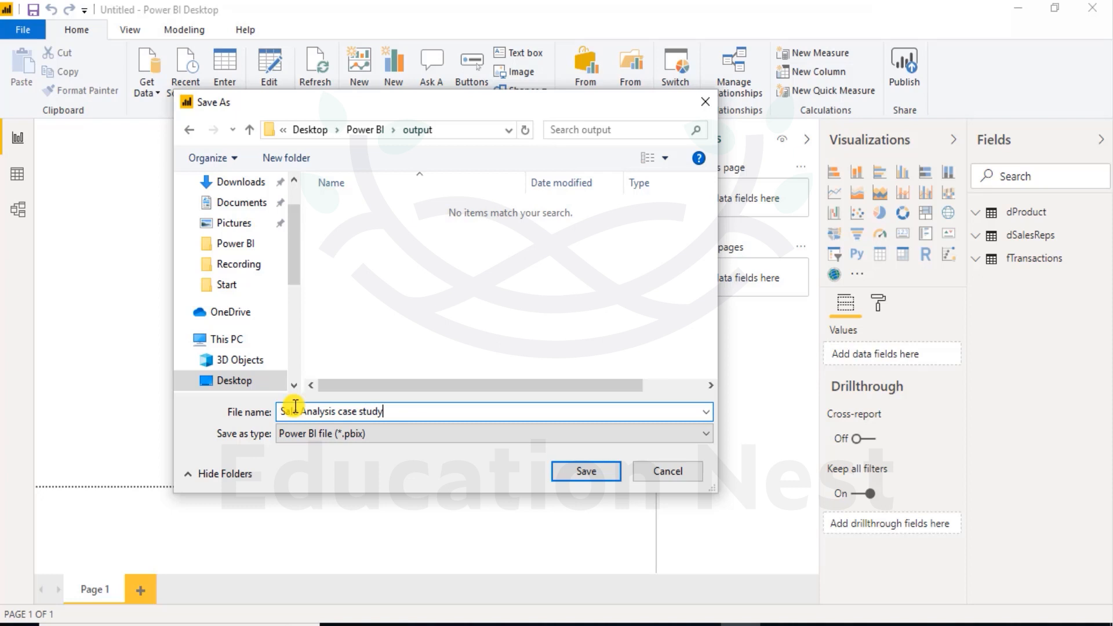
{"action": "left_click", "coordinate": [576, 479]}
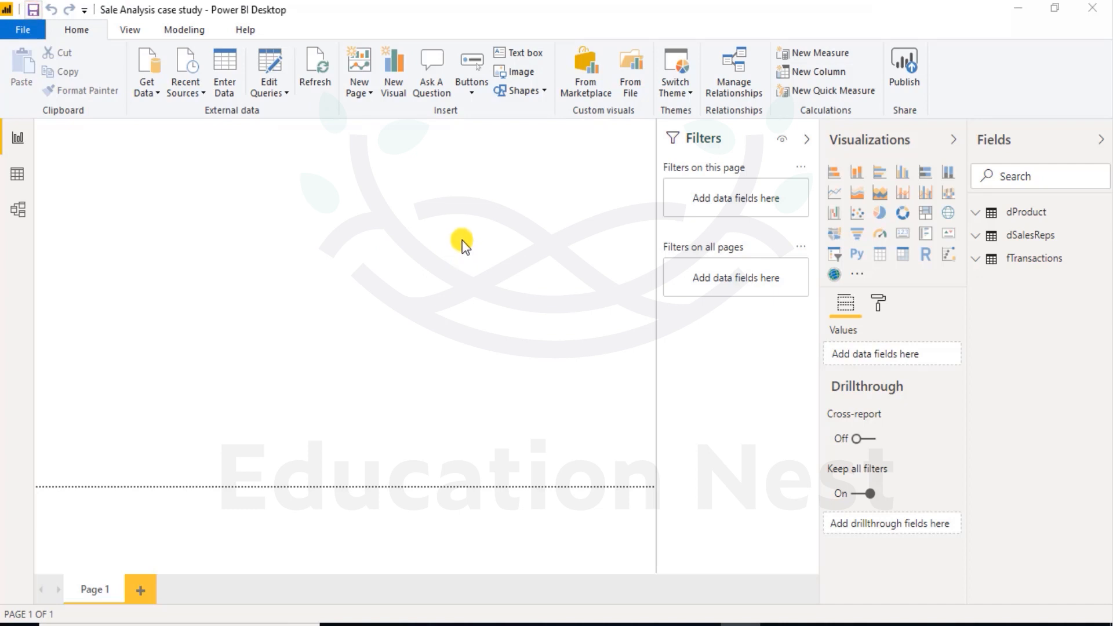
{"action": "left_click", "coordinate": [33, 10]}
{"action": "left_click", "coordinate": [33, 10]}
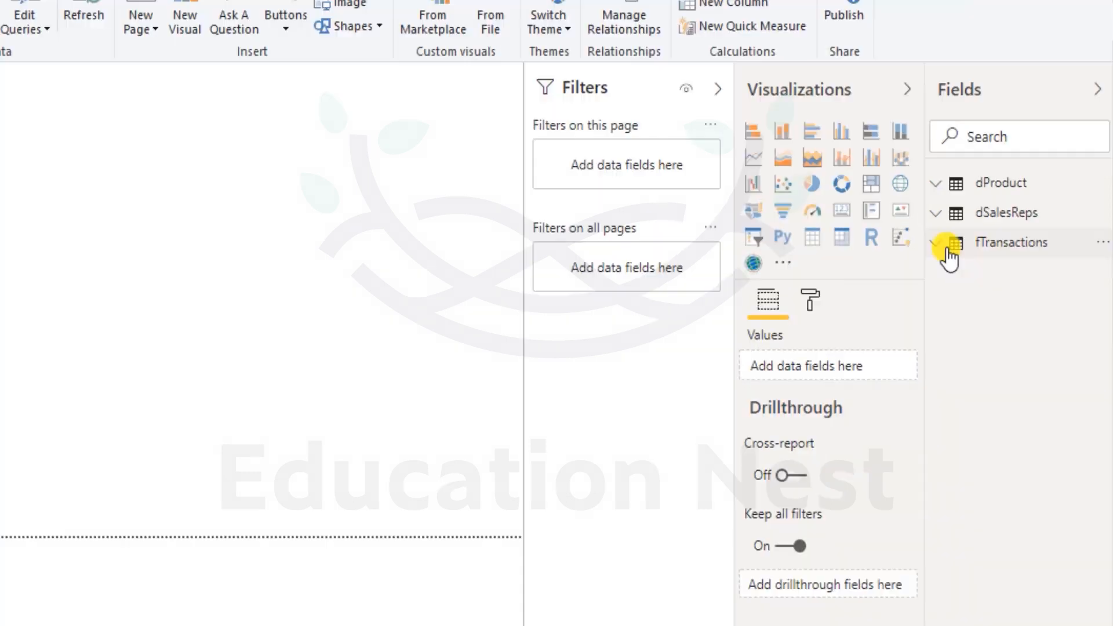
Expand the fTransactions table and its Date hierarchy to examine the available date levels.
{"action": "left_click", "coordinate": [982, 261]}
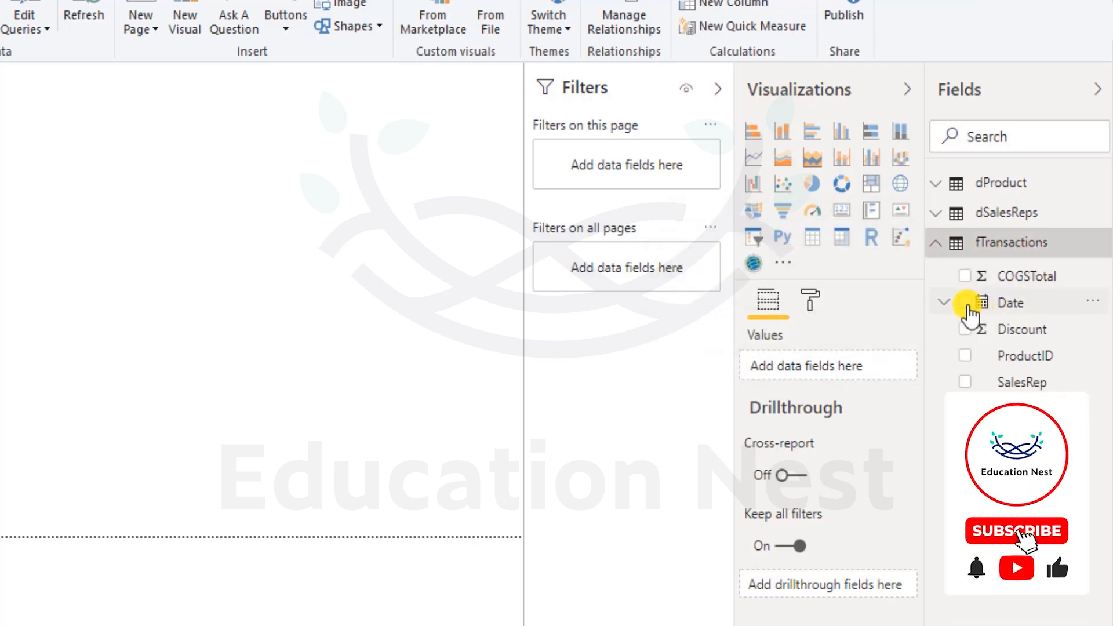
{"action": "left_click", "coordinate": [944, 302]}
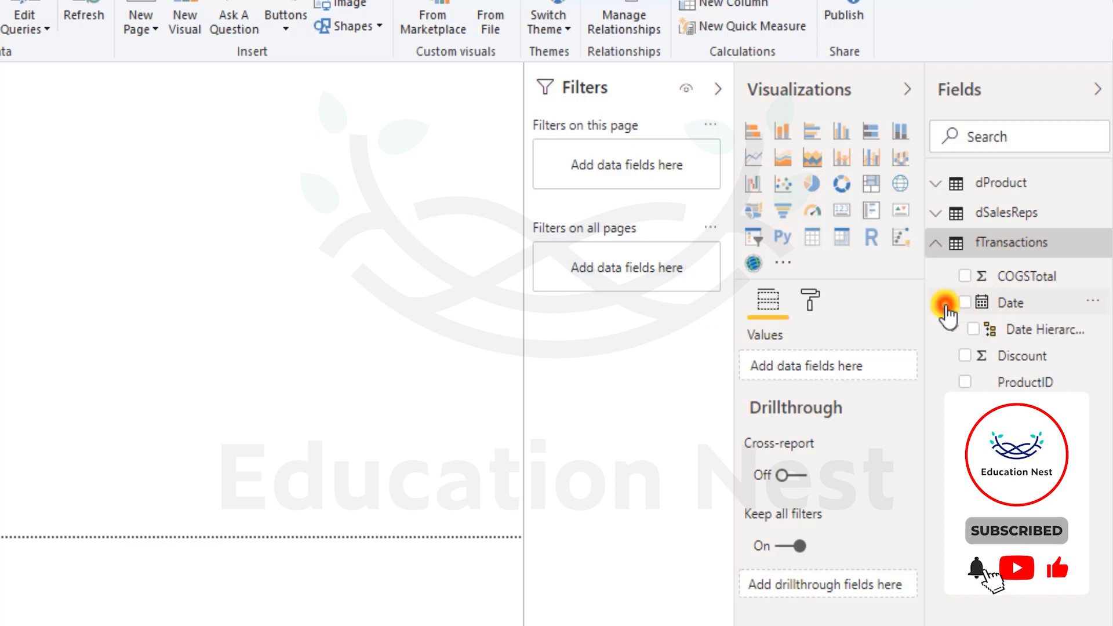
{"action": "left_click", "coordinate": [954, 329]}
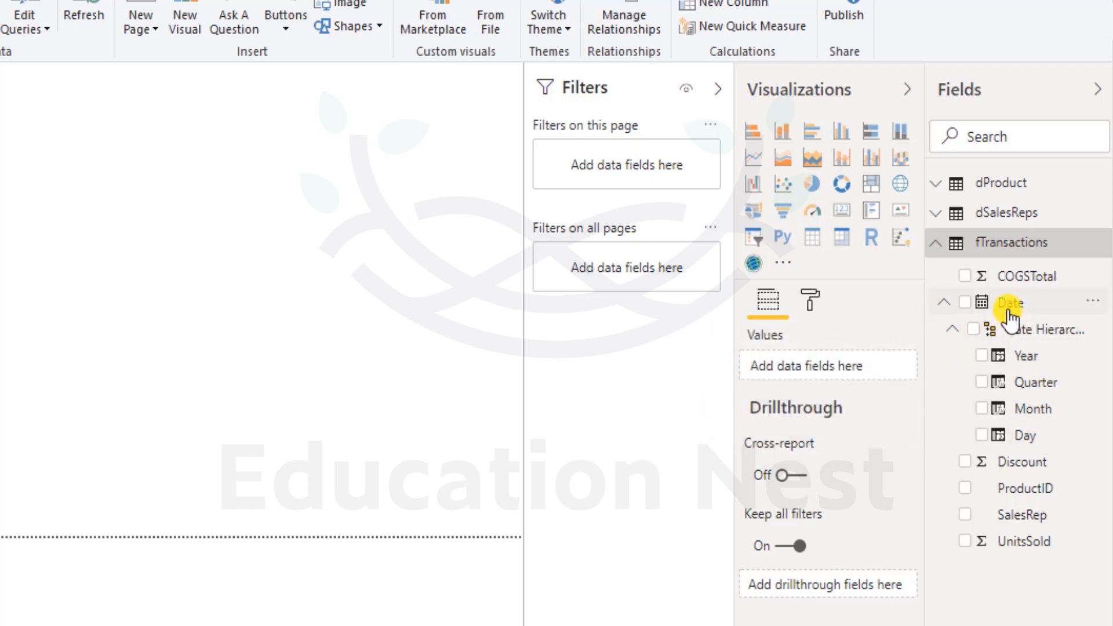
{"action": "mouse_move", "coordinate": [1009, 251]}
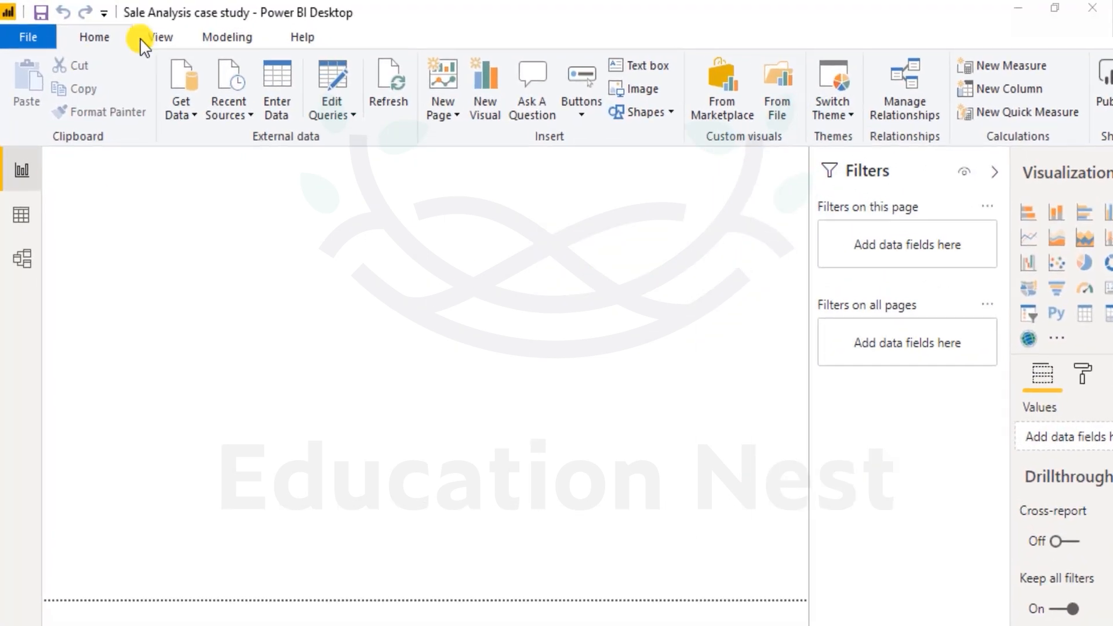
Create a new calculated table named dDate and start its formula with the CALENDAR function.
{"action": "left_click", "coordinate": [204, 36]}
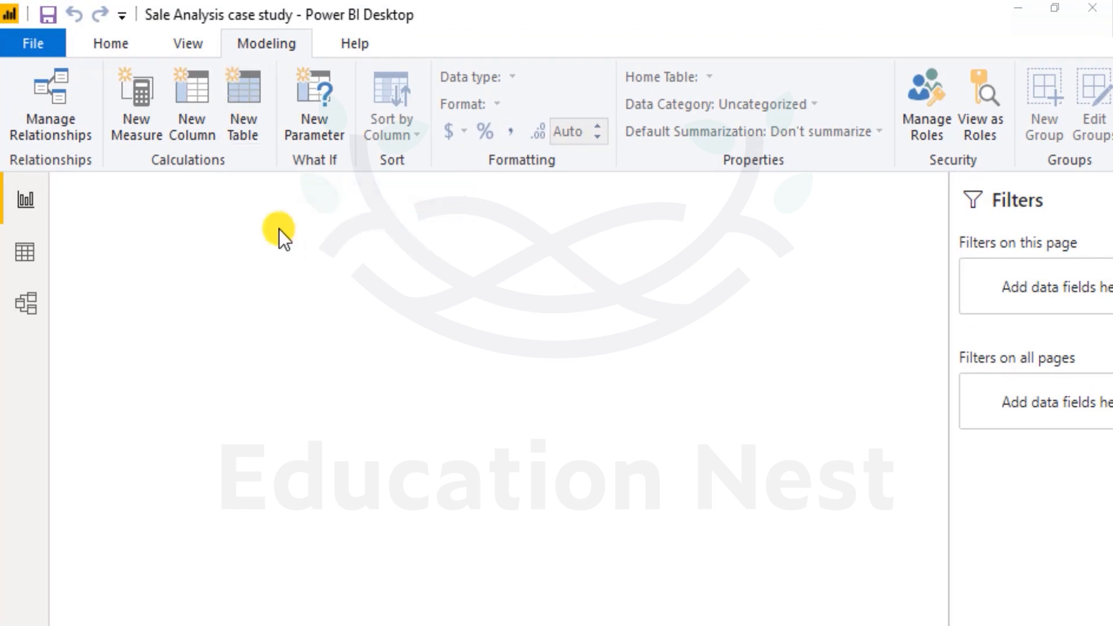
{"action": "left_click", "coordinate": [246, 100]}
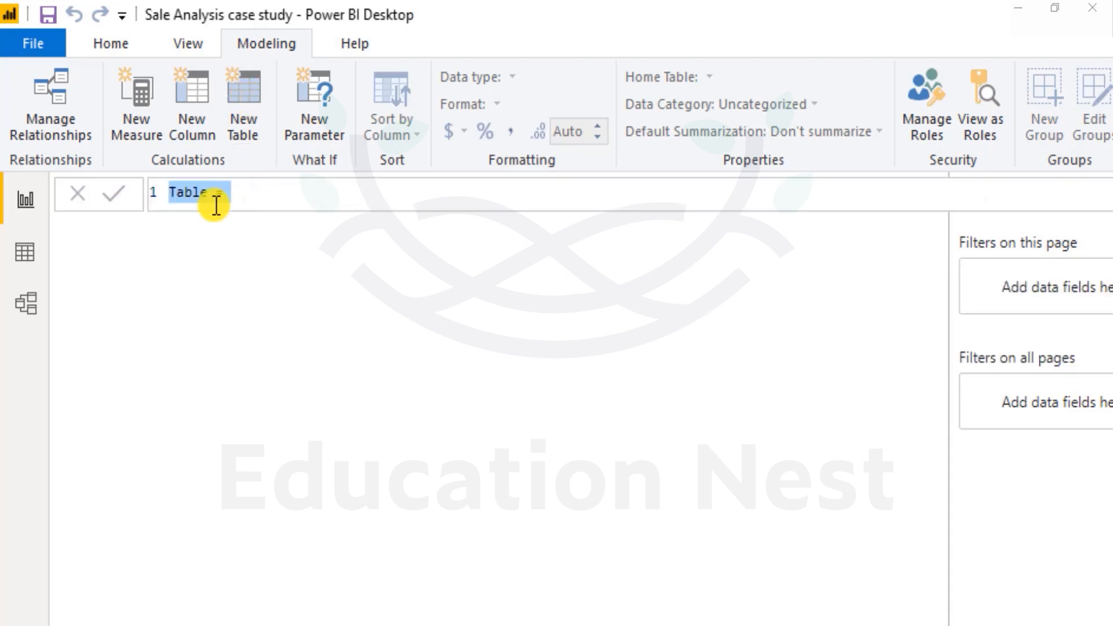
{"action": "double_click", "coordinate": [199, 196]}
{"action": "type", "text": "dDate"}
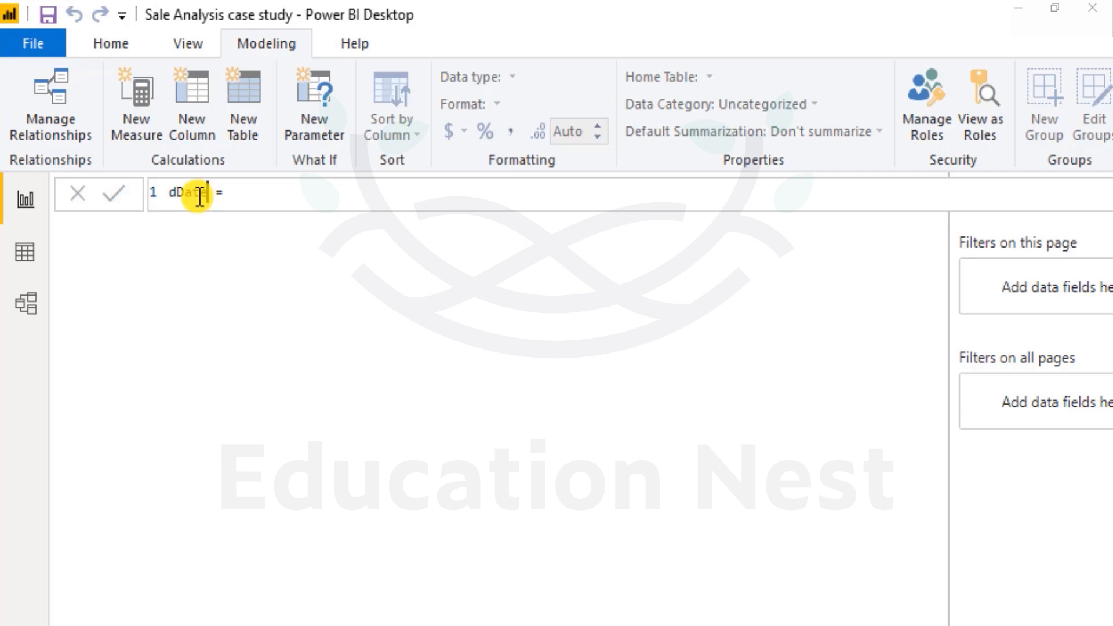
{"action": "key", "text": "End"}
{"action": "type", "text": "c"}
{"action": "key", "text": "Down"}
{"action": "key", "text": "Tab"}
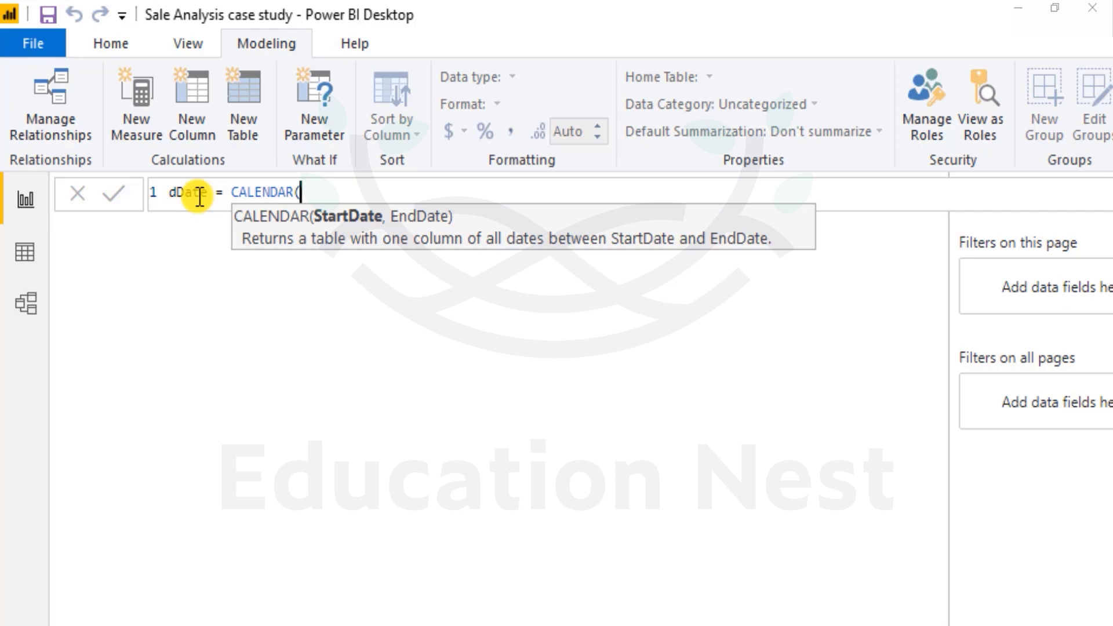
Enter min(fTransactions[Date]) as the start date argument of the CALENDAR function.
{"action": "type", "text": "min("}
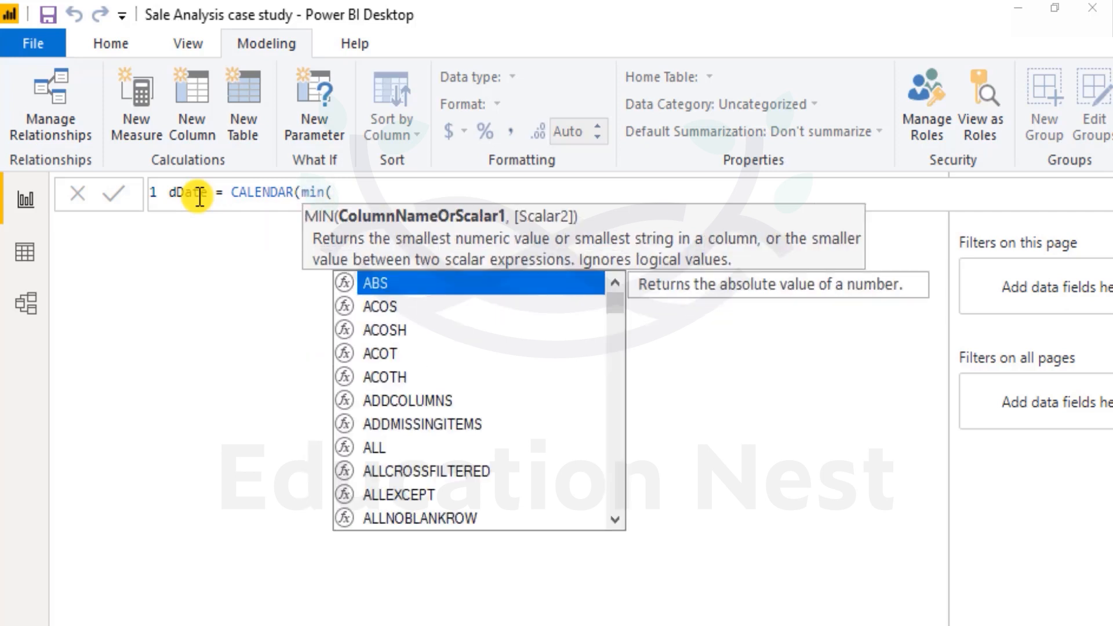
{"action": "type", "text": "d"}
{"action": "key", "text": "BackSpace"}
{"action": "type", "text": "ff"}
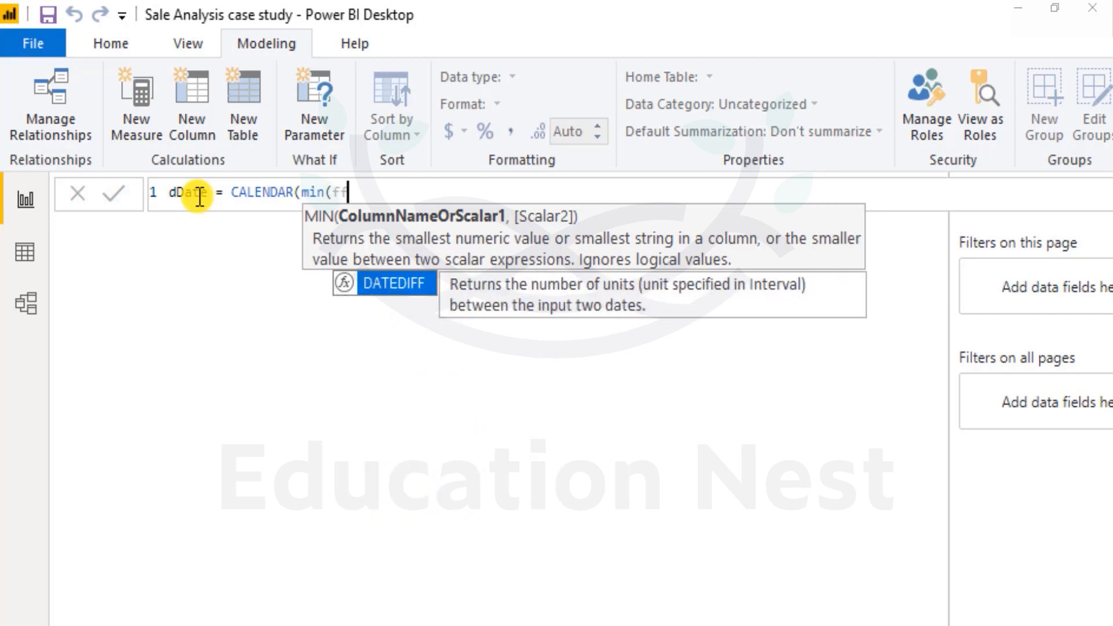
{"action": "key", "text": "BackSpace"}
{"action": "type", "text": "t"}
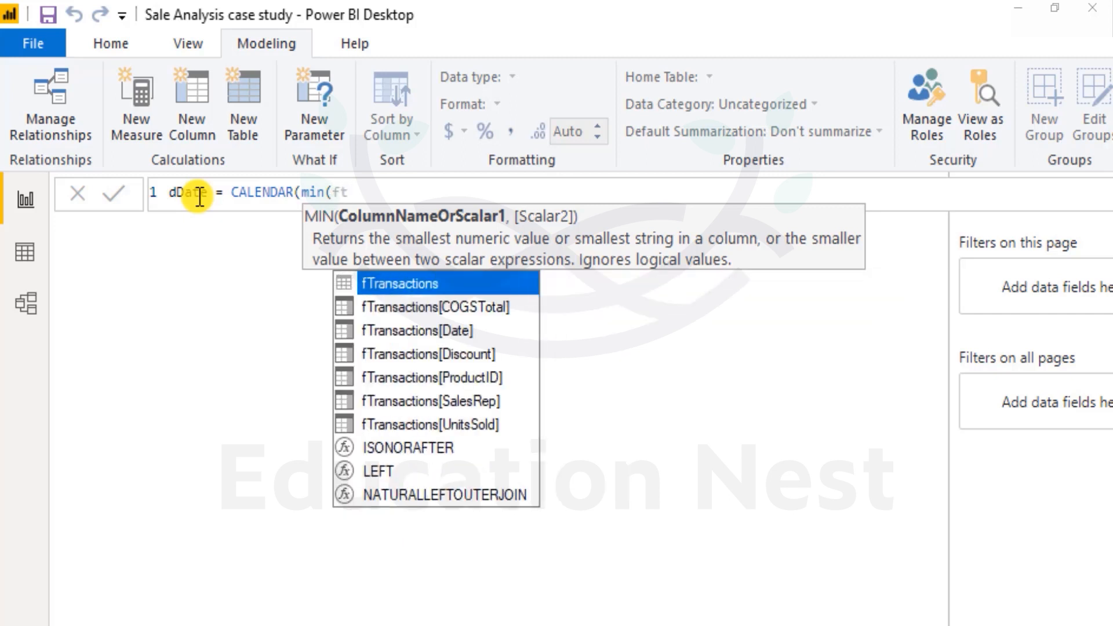
{"action": "key", "text": "Down"}
{"action": "key", "text": "Down"}
{"action": "key", "text": "Tab"}
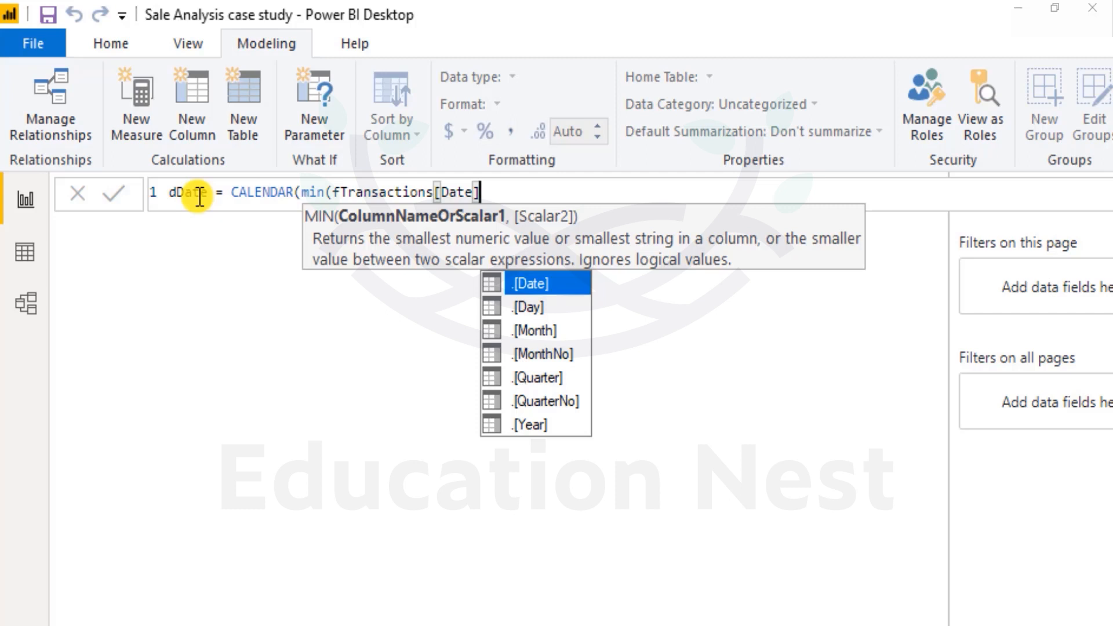
{"action": "type", "text": ")"}
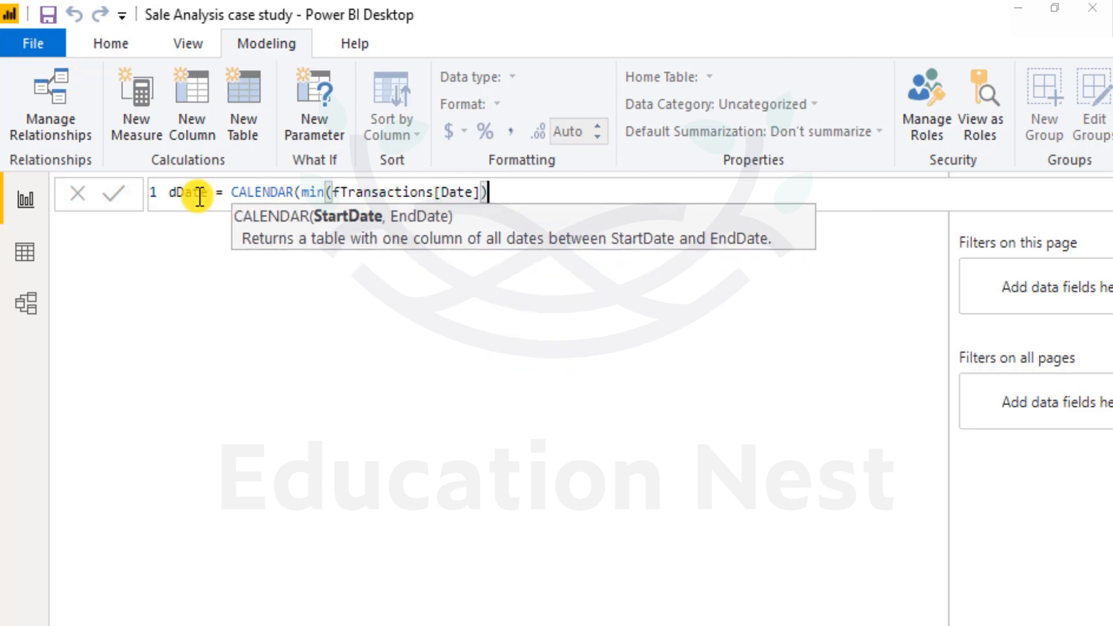
Wrap the min(fTransactions[Date]) expression in a year function.
{"action": "key", "text": "Left"}
{"action": "key", "text": "Left"}
{"action": "key", "text": "Left"}
{"action": "key", "text": "Left"}
{"action": "key", "text": "Left"}
{"action": "key", "text": "Left"}
{"action": "key", "text": "Left"}
{"action": "key", "text": "Left"}
{"action": "key", "text": "Left"}
{"action": "key", "text": "Left"}
{"action": "key", "text": "Left"}
{"action": "key", "text": "Left"}
{"action": "key", "text": "Left"}
{"action": "key", "text": "Left"}
{"action": "key", "text": "Left"}
{"action": "key", "text": "Left"}
{"action": "key", "text": "Left"}
{"action": "key", "text": "Left"}
{"action": "key", "text": "Left"}
{"action": "key", "text": "Left"}
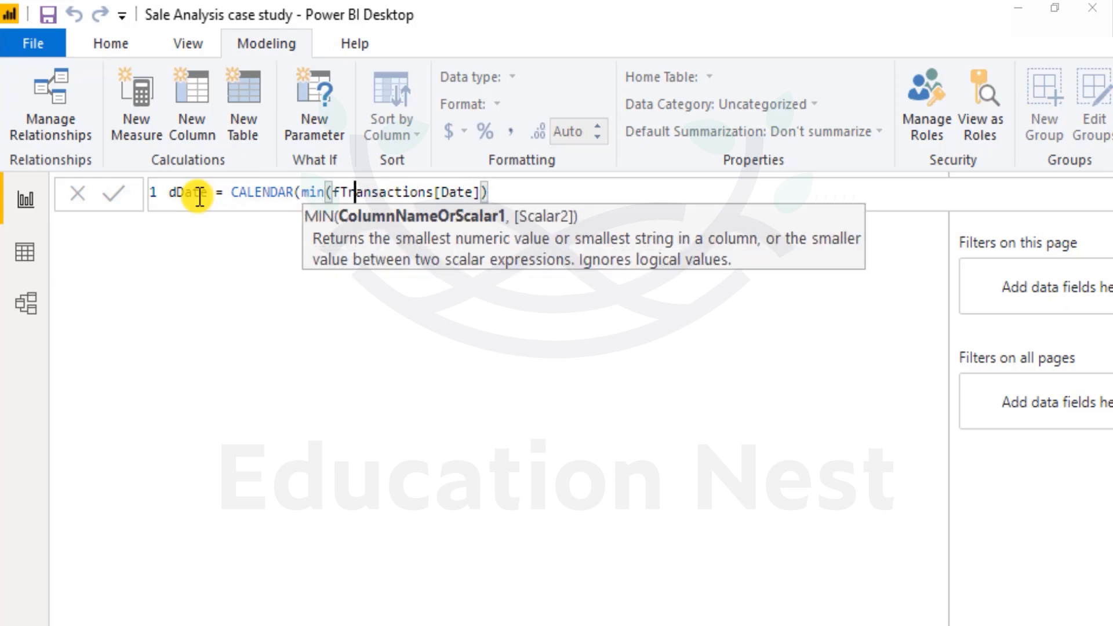
{"action": "key", "text": "Right"}
{"action": "key", "text": "Right"}
{"action": "key", "text": "Left"}
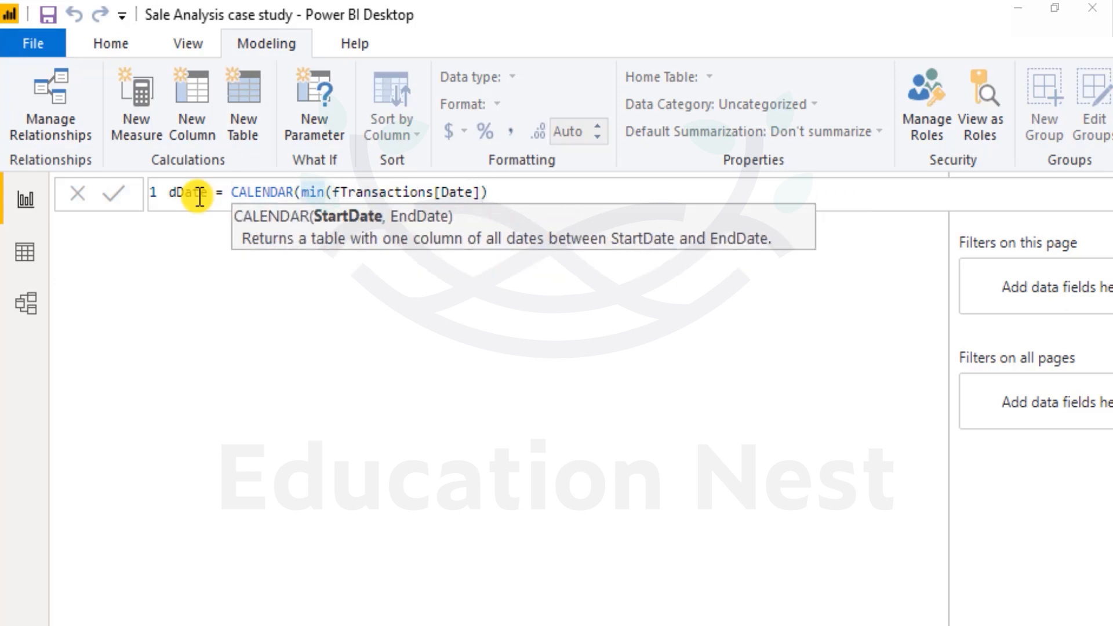
{"action": "type", "text": "year("}
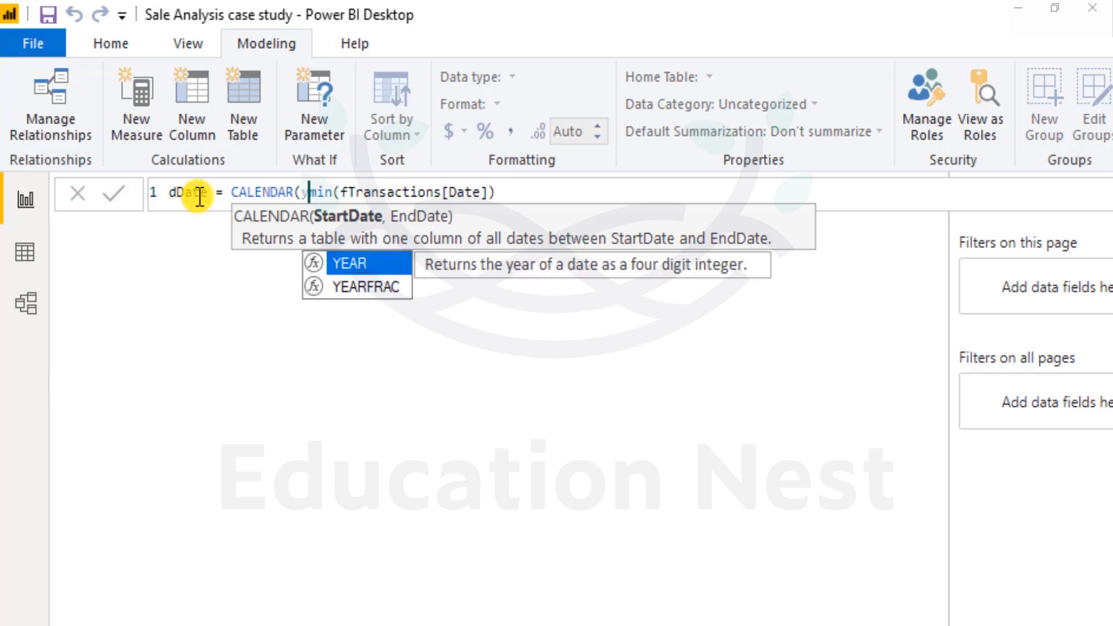
{"action": "key", "text": "Right"}
{"action": "key", "text": "Right"}
{"action": "key", "text": "Right"}
{"action": "key", "text": "Right"}
{"action": "key", "text": "Right"}
{"action": "key", "text": "Right"}
{"action": "key", "text": "Right"}
{"action": "key", "text": "Right"}
{"action": "key", "text": "Right"}
{"action": "key", "text": "Right"}
{"action": "key", "text": "Right"}
{"action": "key", "text": "Right"}
{"action": "key", "text": "Right"}
{"action": "key", "text": "Right"}
{"action": "key", "text": "Right"}
{"action": "key", "text": "Right"}
{"action": "key", "text": "Right"}
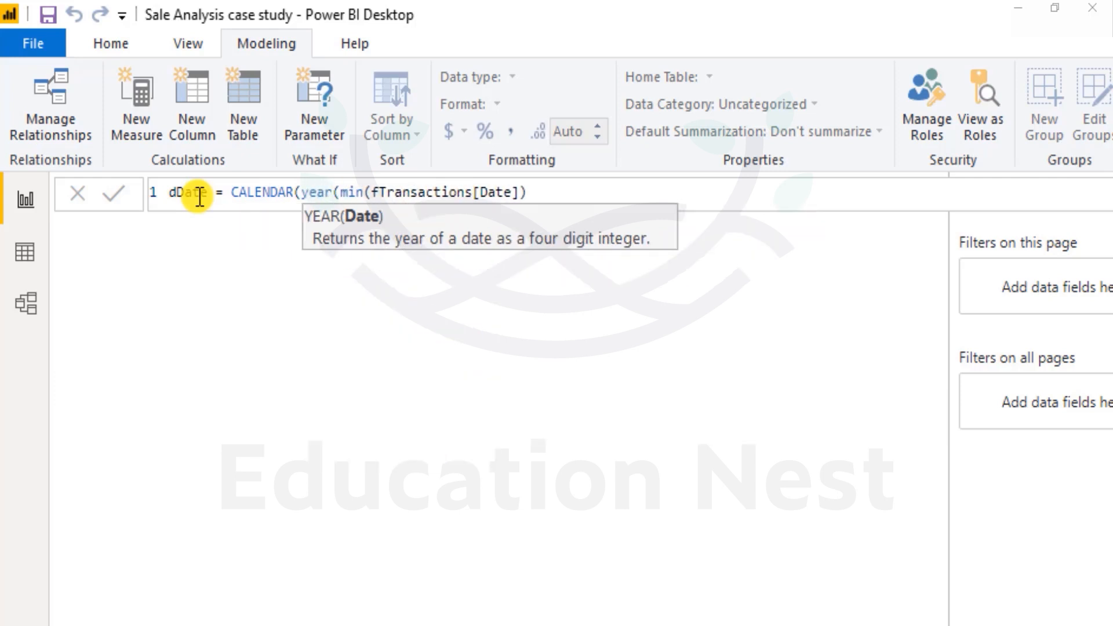
{"action": "key", "text": "Right"}
{"action": "key", "text": "Right"}
{"action": "key", "text": "Right"}
{"action": "key", "text": "Right"}
{"action": "key", "text": "Right"}
{"action": "key", "text": "Right"}
{"action": "key", "text": "Right"}
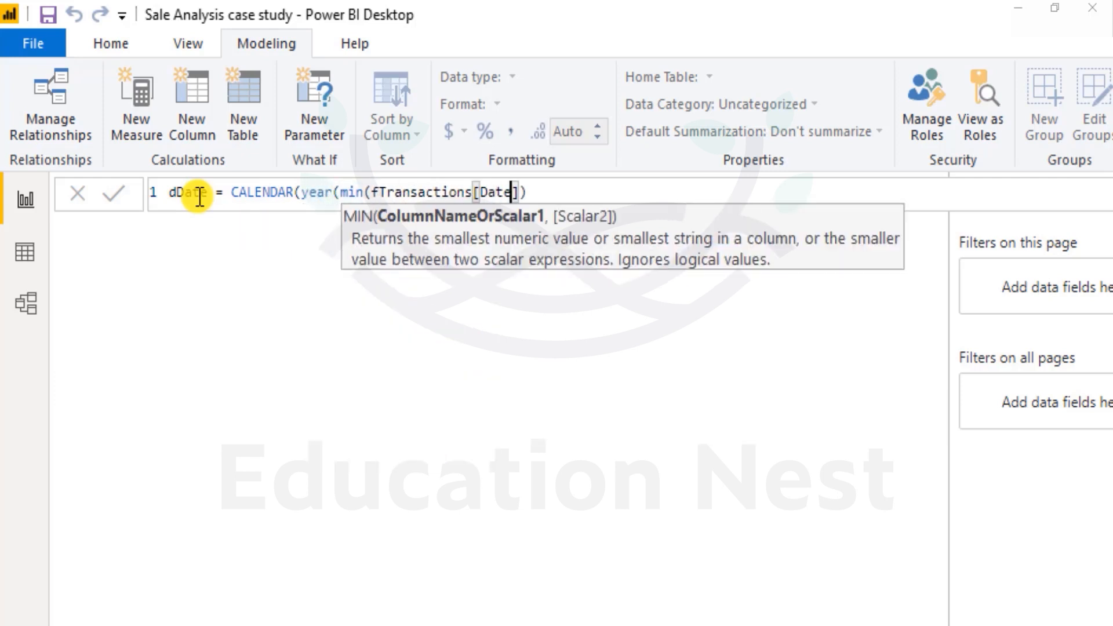
{"action": "type", "text": ")"}
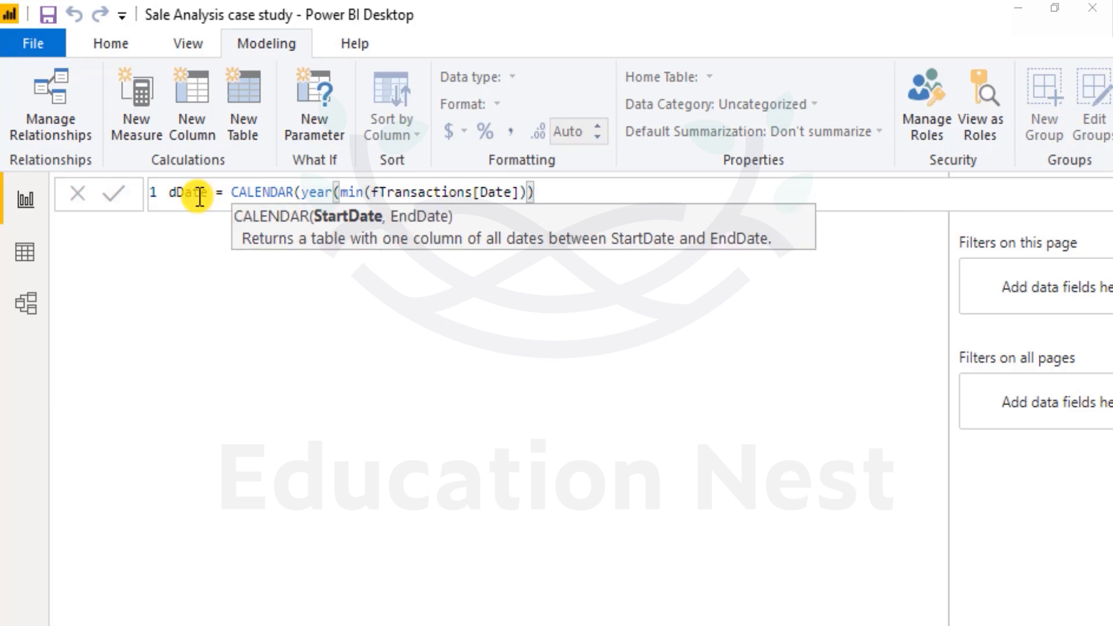
Insert an opening date function before the year expression in the start date argument.
{"action": "key", "text": "Left"}
{"action": "key", "text": "Left"}
{"action": "key", "text": "Left"}
{"action": "key", "text": "Left"}
{"action": "key", "text": "Left"}
{"action": "key", "text": "Left"}
{"action": "key", "text": "Left"}
{"action": "key", "text": "Left"}
{"action": "key", "text": "Left"}
{"action": "key", "text": "Left"}
{"action": "key", "text": "Left"}
{"action": "key", "text": "Left"}
{"action": "key", "text": "Left"}
{"action": "key", "text": "Left"}
{"action": "key", "text": "Left"}
{"action": "key", "text": "Left"}
{"action": "key", "text": "Left"}
{"action": "key", "text": "Left"}
{"action": "key", "text": "Left"}
{"action": "key", "text": "Left"}
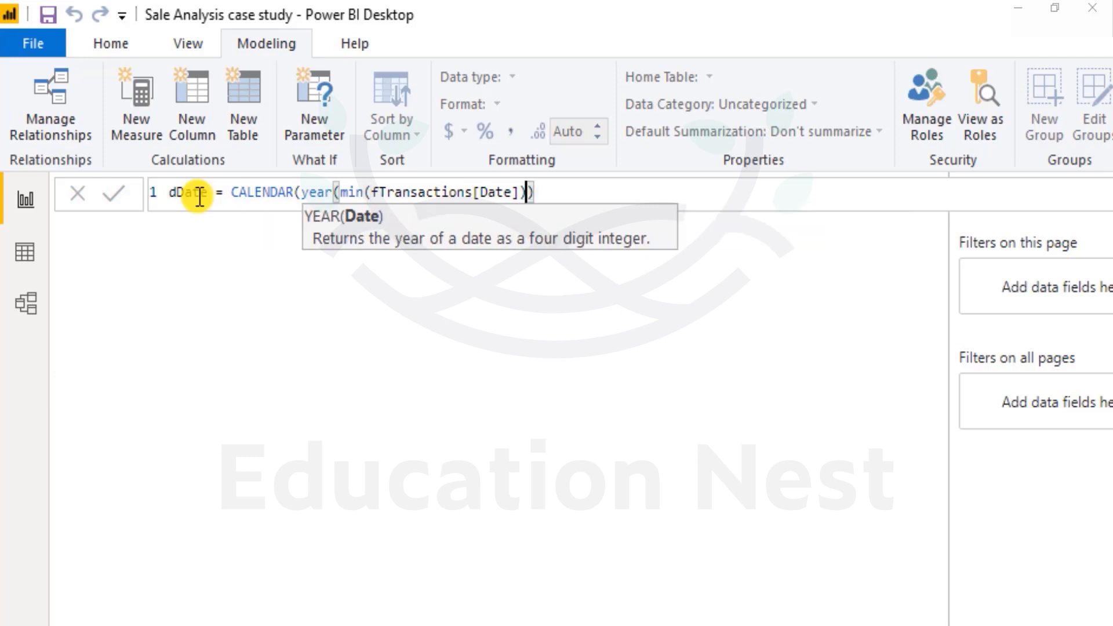
{"action": "key", "text": "Left"}
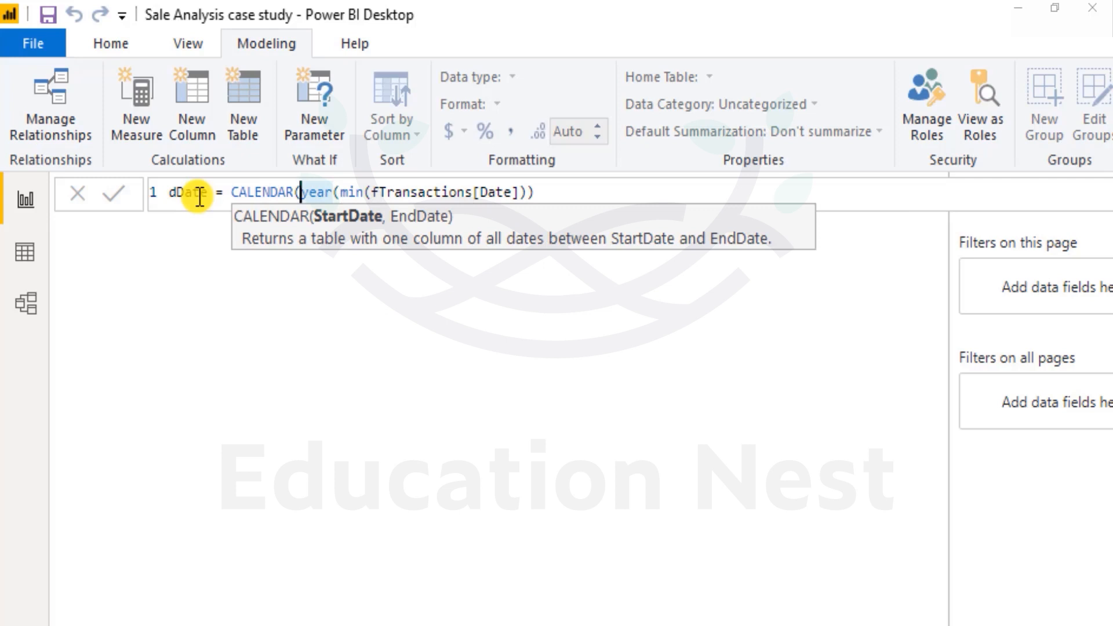
{"action": "type", "text": "date("}
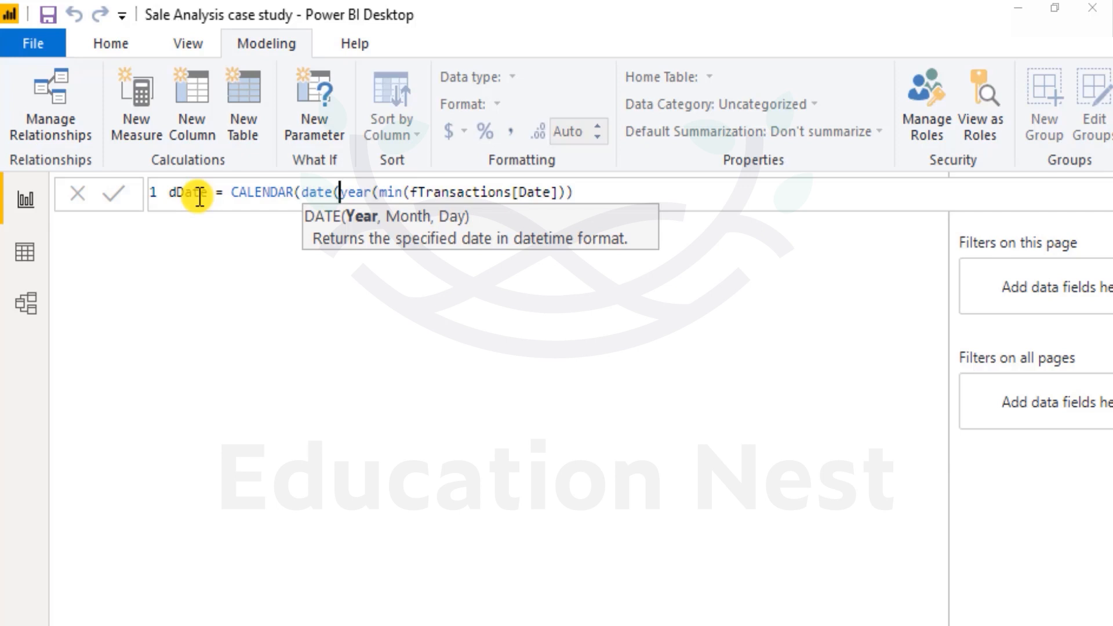
{"action": "key", "text": "Right"}
{"action": "key", "text": "Right"}
{"action": "key", "text": "Right"}
{"action": "key", "text": "Right"}
{"action": "key", "text": "Right"}
{"action": "key", "text": "Right"}
{"action": "key", "text": "Right"}
{"action": "key", "text": "Right"}
{"action": "key", "text": "Right"}
{"action": "key", "text": "Right"}
{"action": "key", "text": "Right"}
{"action": "key", "text": "Right"}
{"action": "key", "text": "Right"}
{"action": "key", "text": "Right"}
{"action": "key", "text": "Right"}
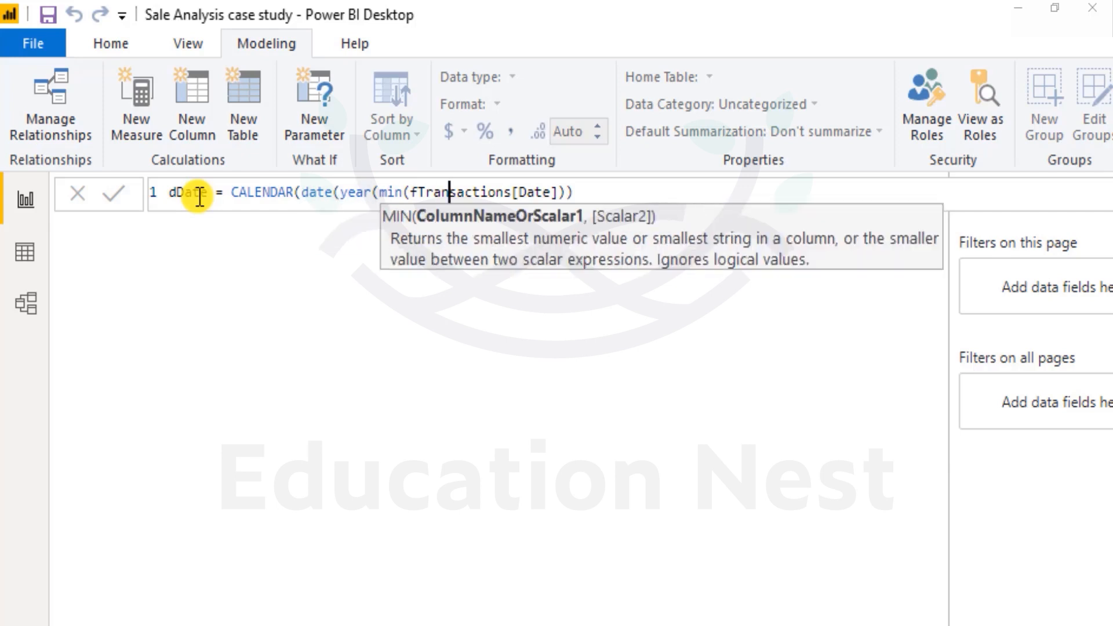
{"action": "key", "text": "Left"}
{"action": "key", "text": "Left"}
{"action": "key", "text": "Left"}
{"action": "key", "text": "Left"}
{"action": "key", "text": "Left"}
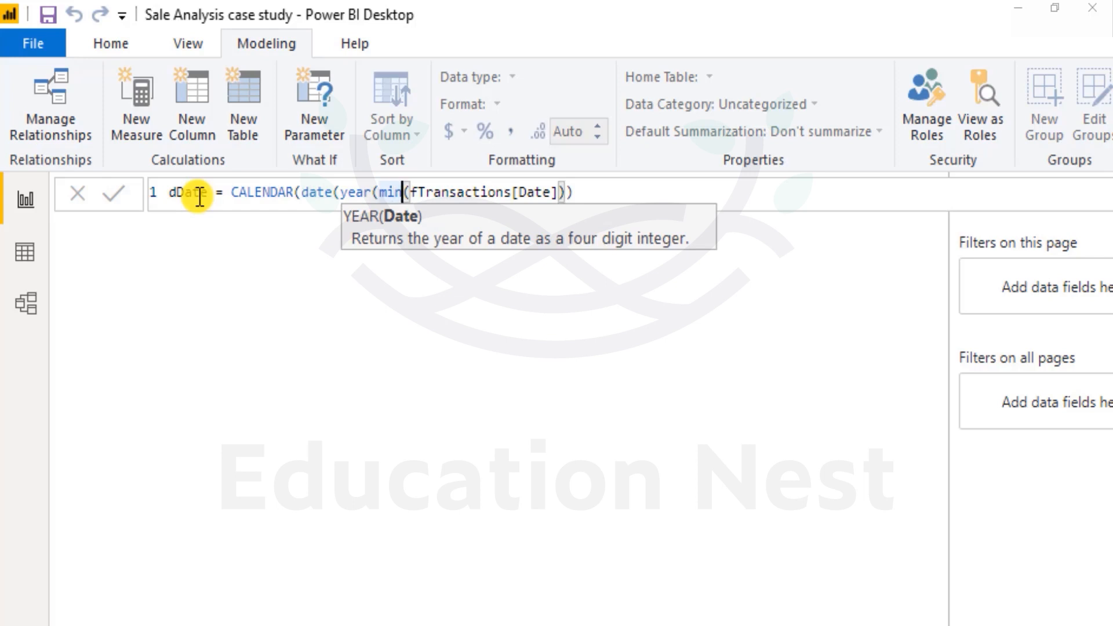
{"action": "key", "text": "Right"}
{"action": "key", "text": "Right"}
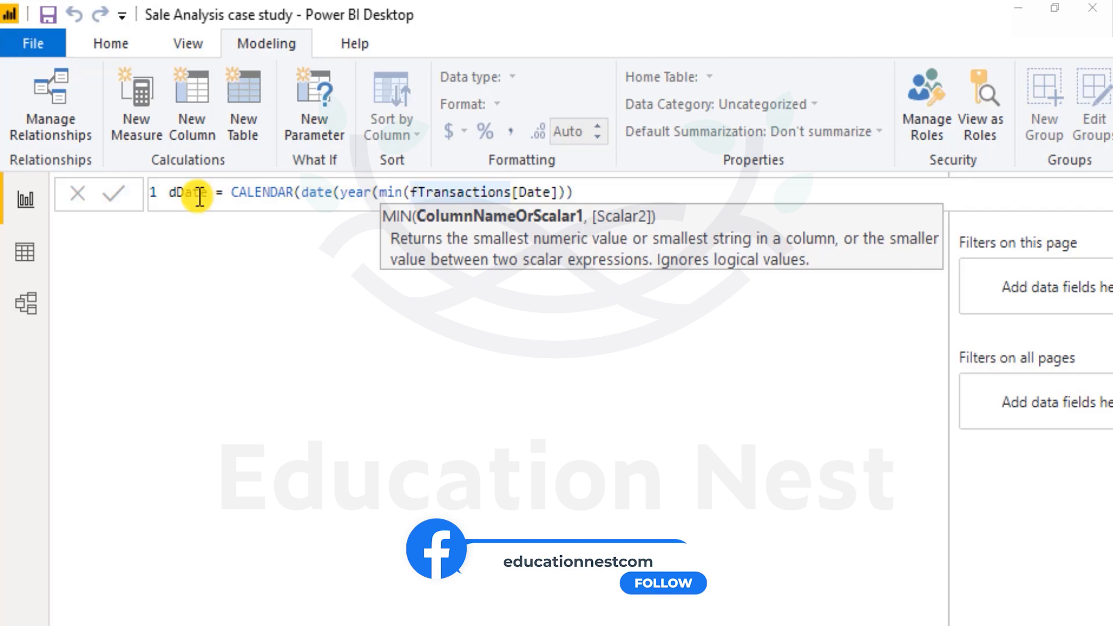
Complete the start date's date function with month 1 and day 1, and close it.
{"action": "left_click", "coordinate": [581, 193]}
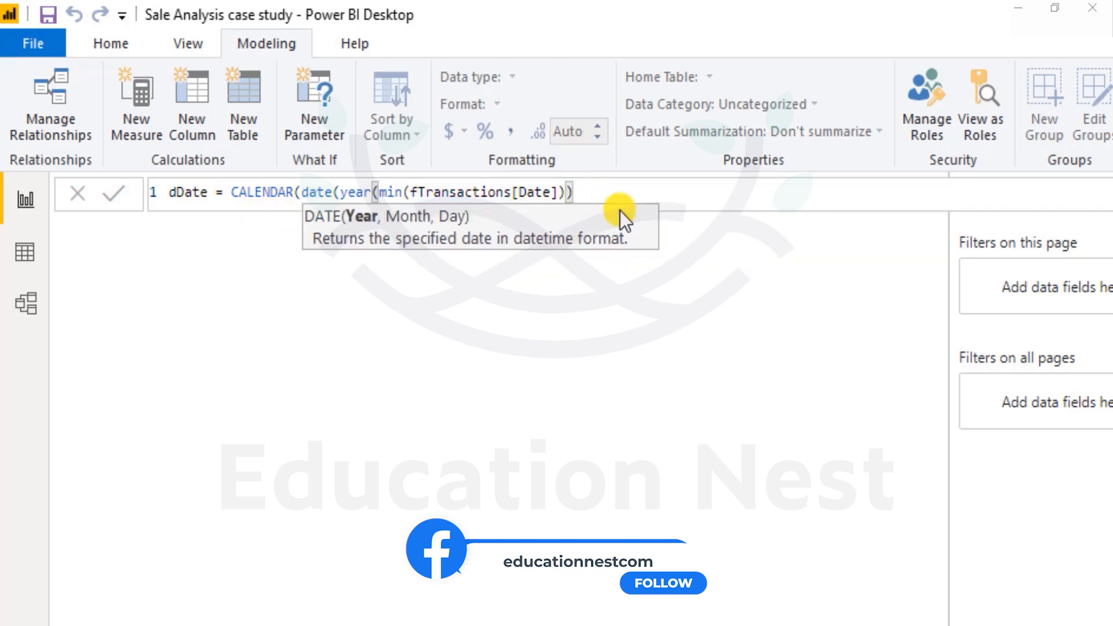
{"action": "type", "text": "),"}
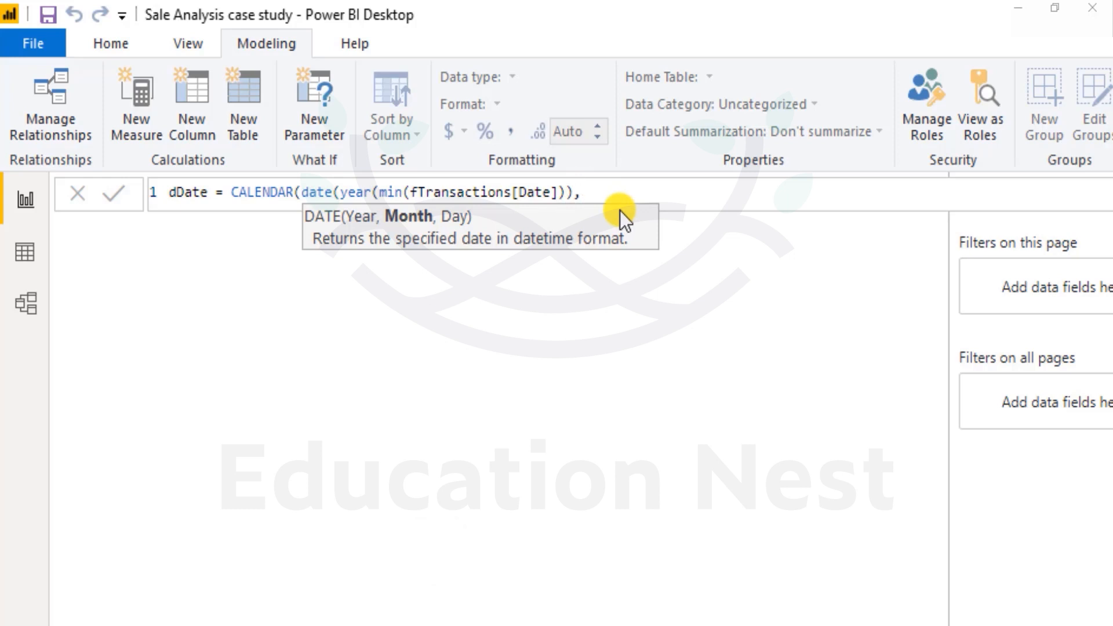
{"action": "type", "text": "1,"}
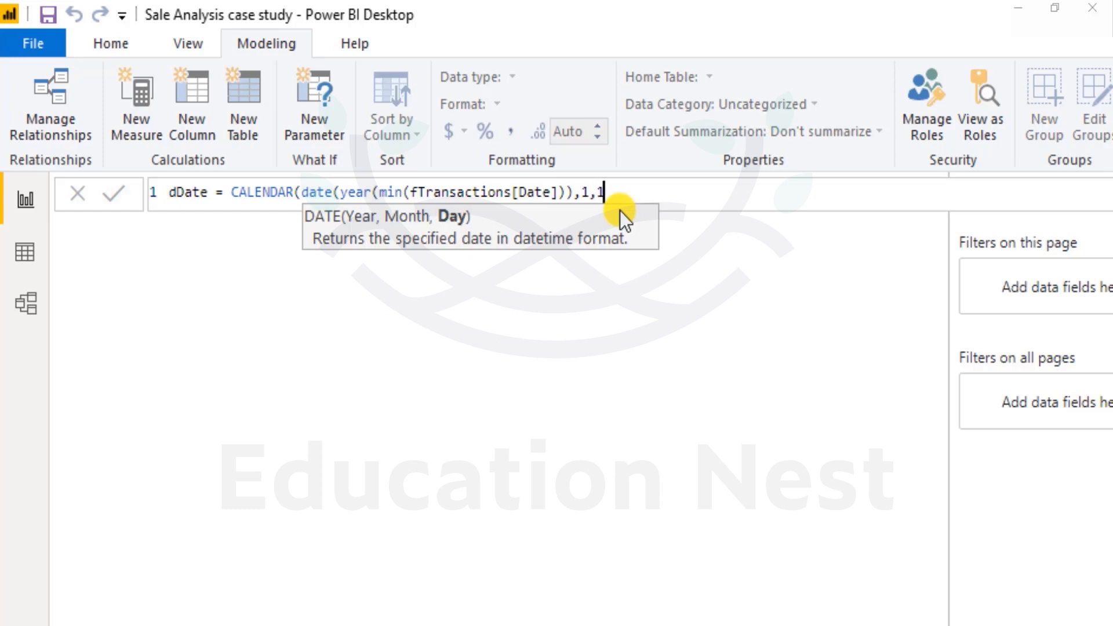
{"action": "type", "text": "1)"}
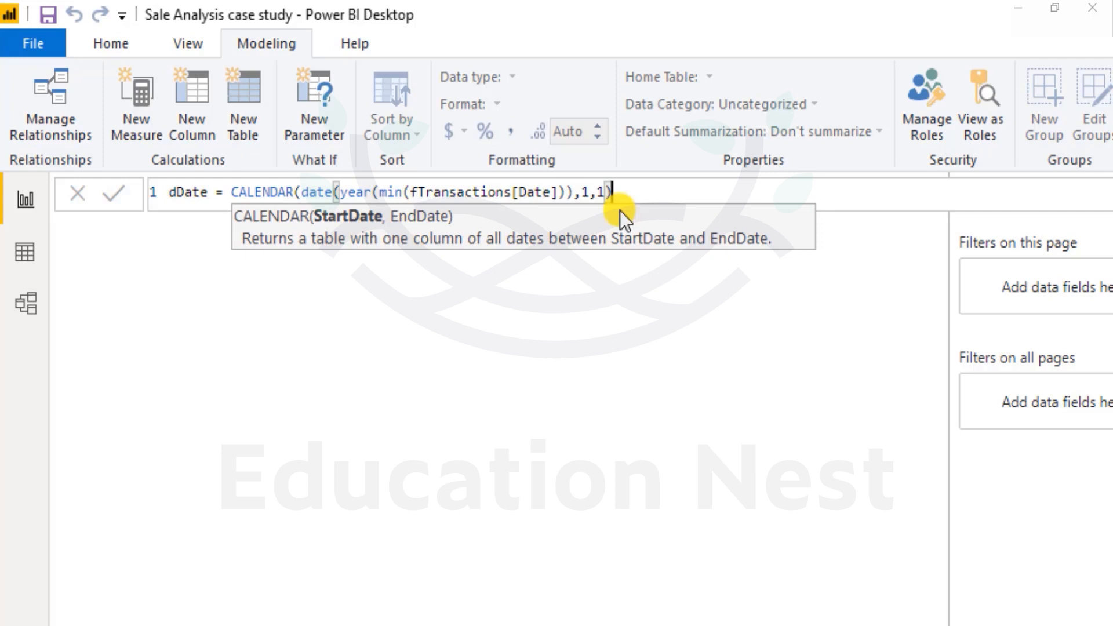
{"action": "type", "text": ","}
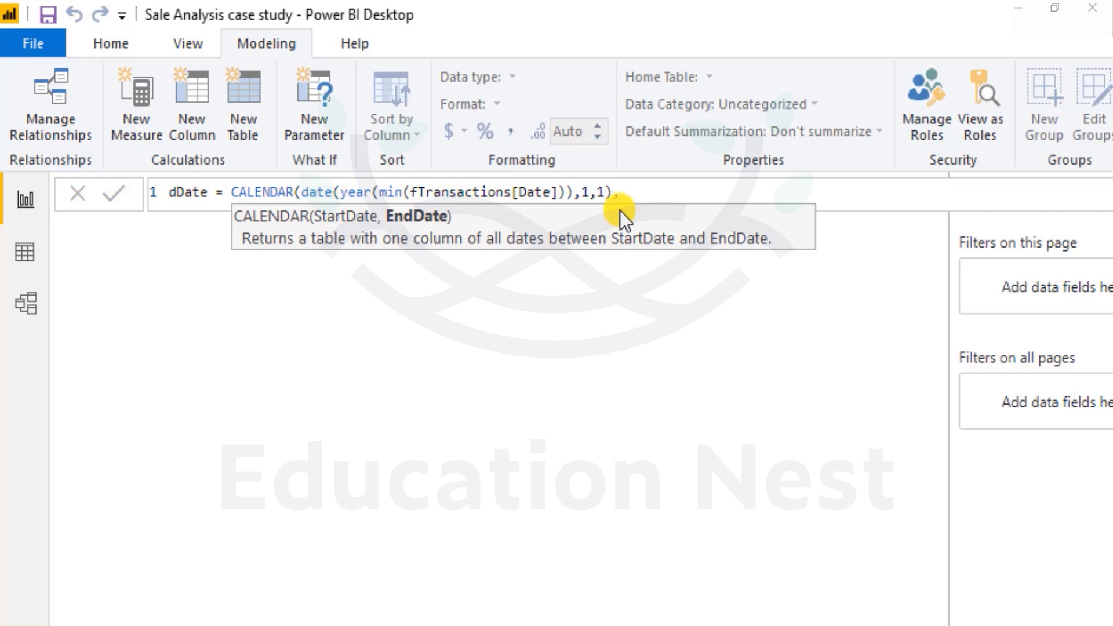
Begin the end date argument of the CALENDAR function with an opening DATE function that contains an opening year function.
{"action": "type", "text": "da"}
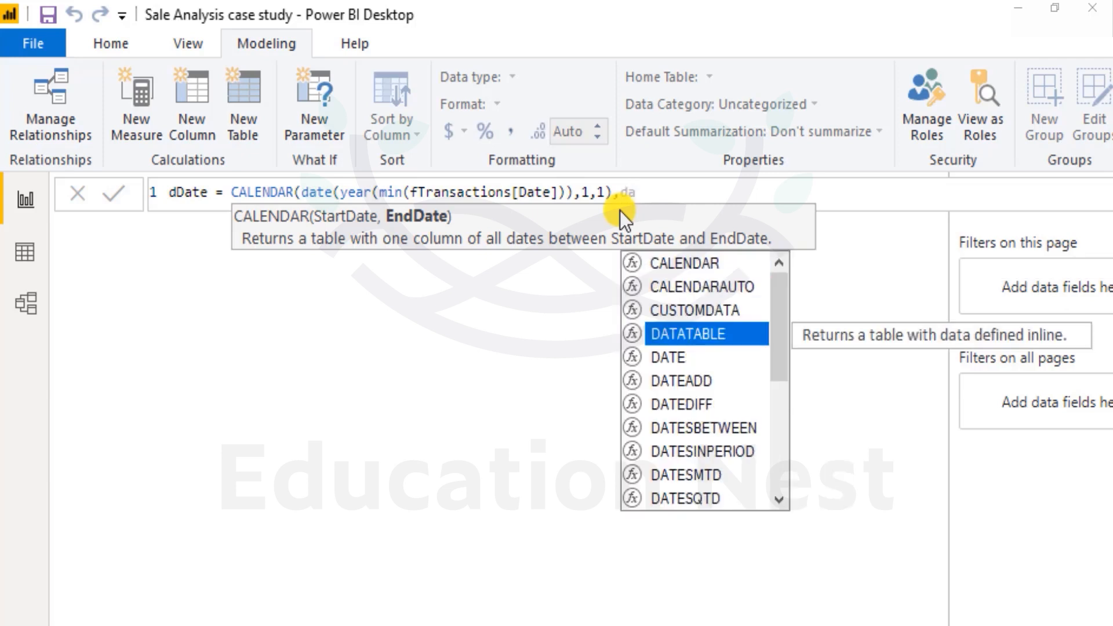
{"action": "type", "text": "te"}
{"action": "key", "text": "Tab"}
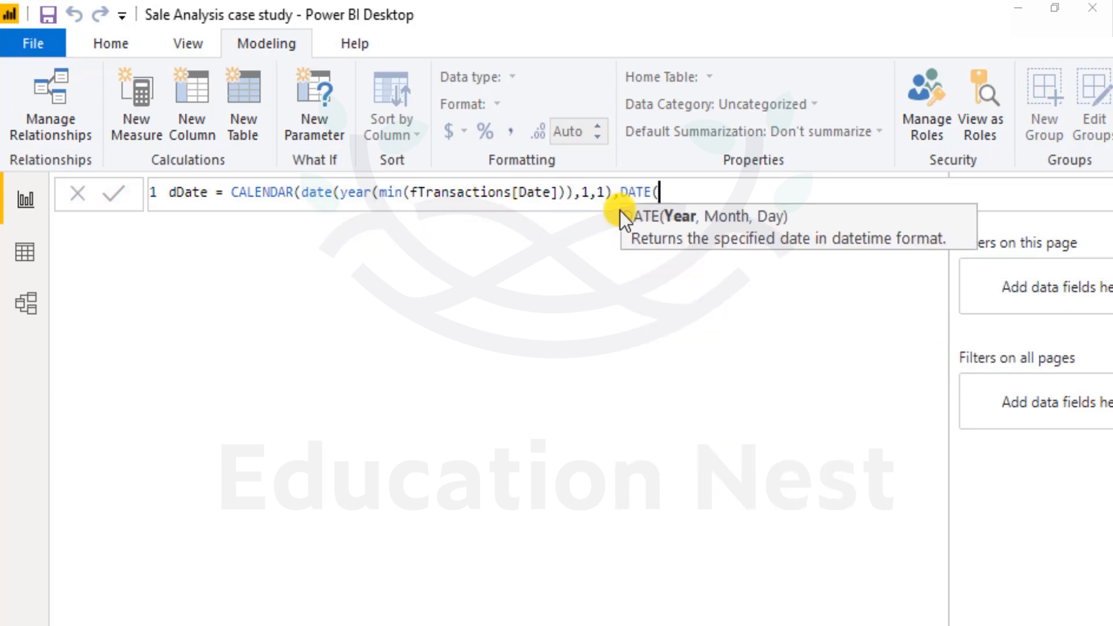
{"action": "type", "text": "year("}
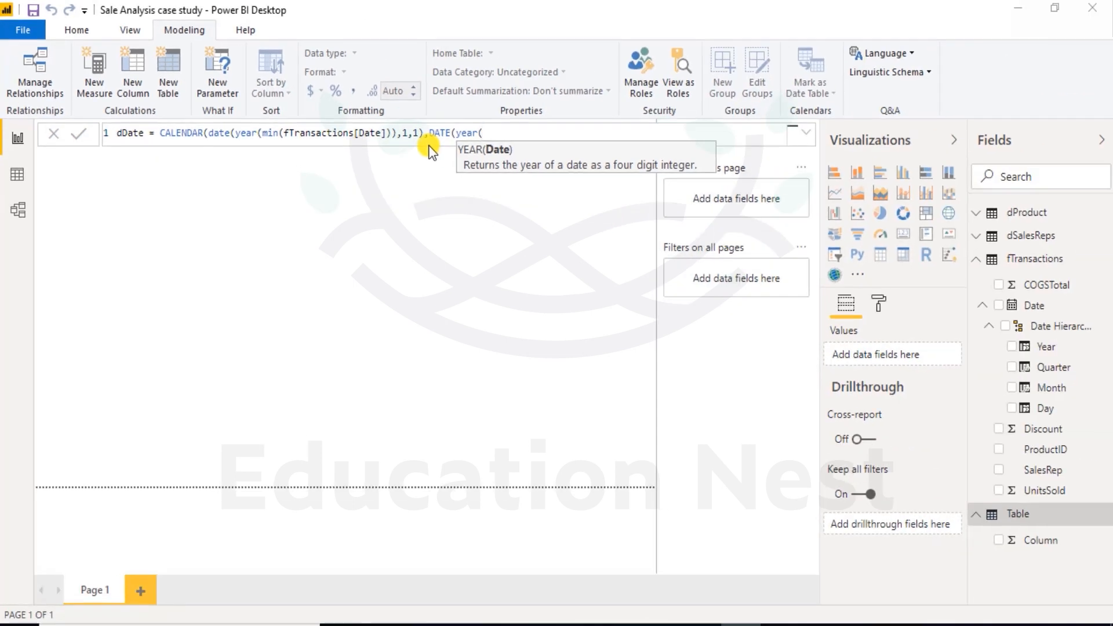
{"action": "type", "text": "max"}
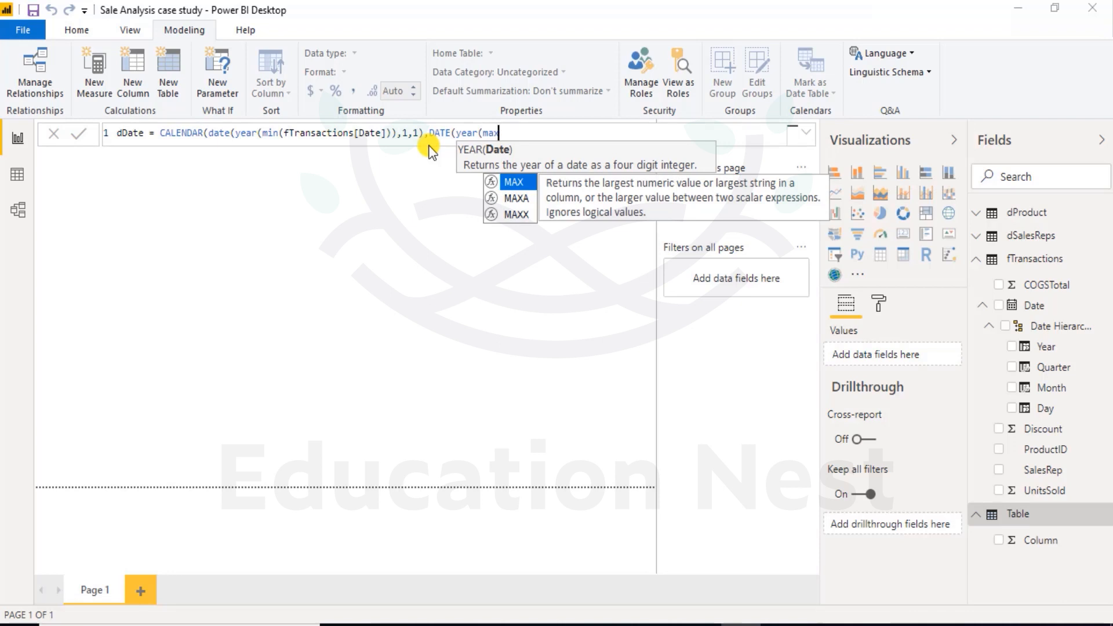
{"action": "type", "text": "(dd"}
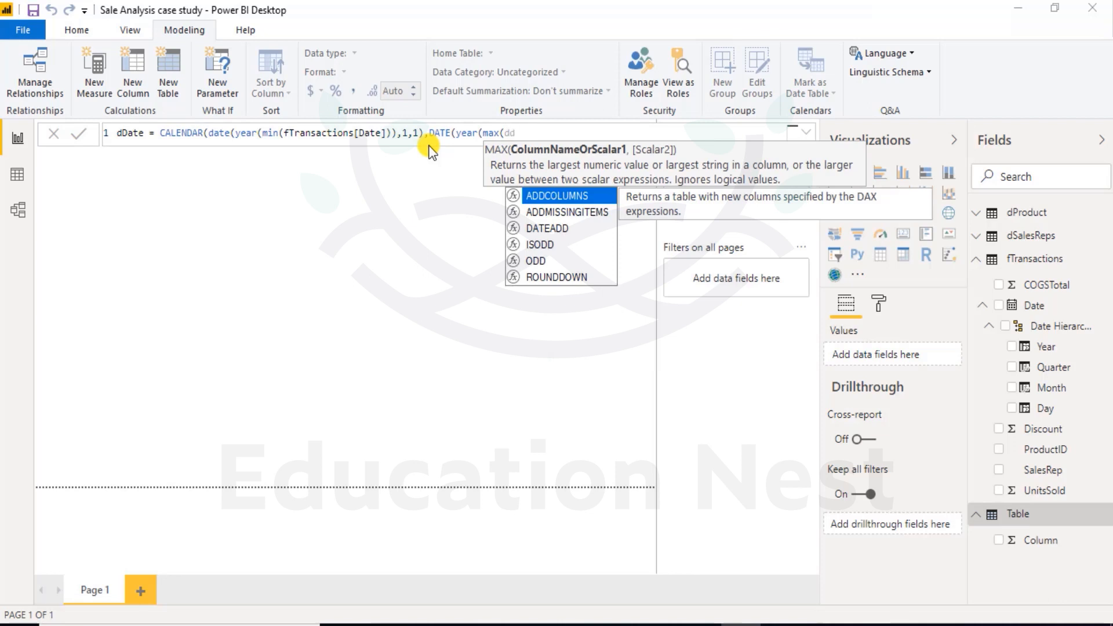
Enter max(fTransactions[Date]) inside the end date's year function and close the year function.
{"action": "key", "text": "BackSpace"}
{"action": "key", "text": "BackSpace"}
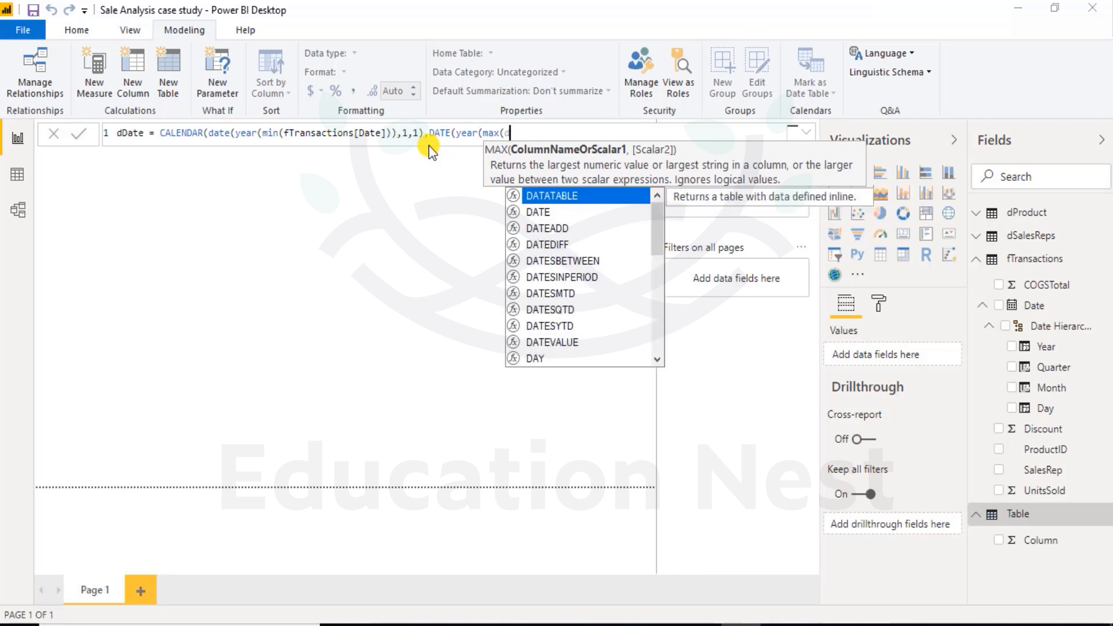
{"action": "type", "text": "ftr"}
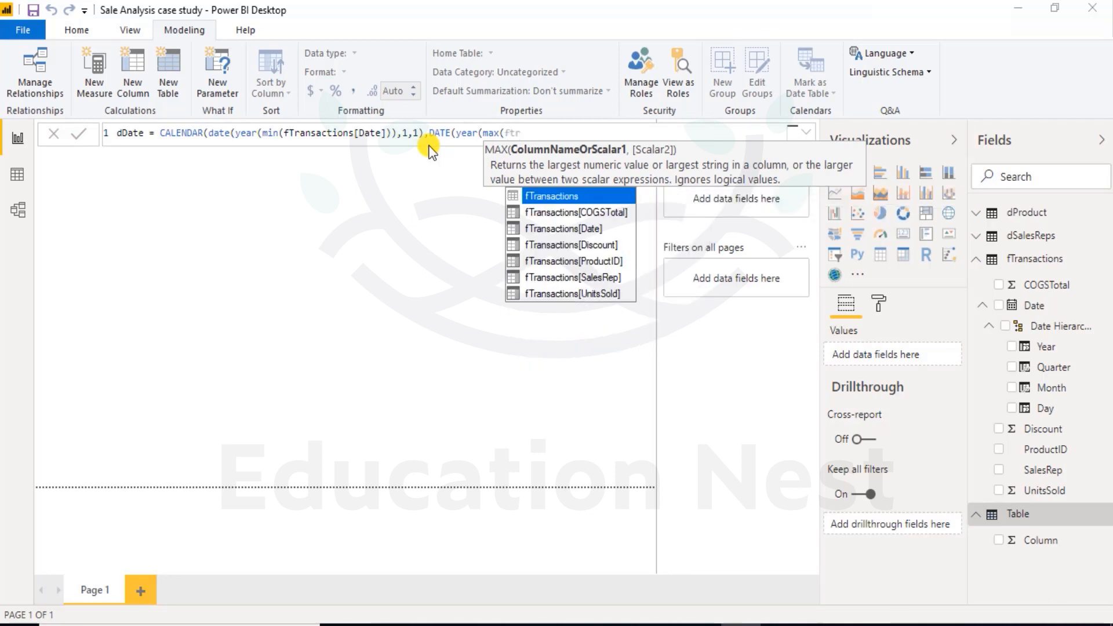
{"action": "key", "text": "Down"}
{"action": "key", "text": "Down"}
{"action": "key", "text": "Tab"}
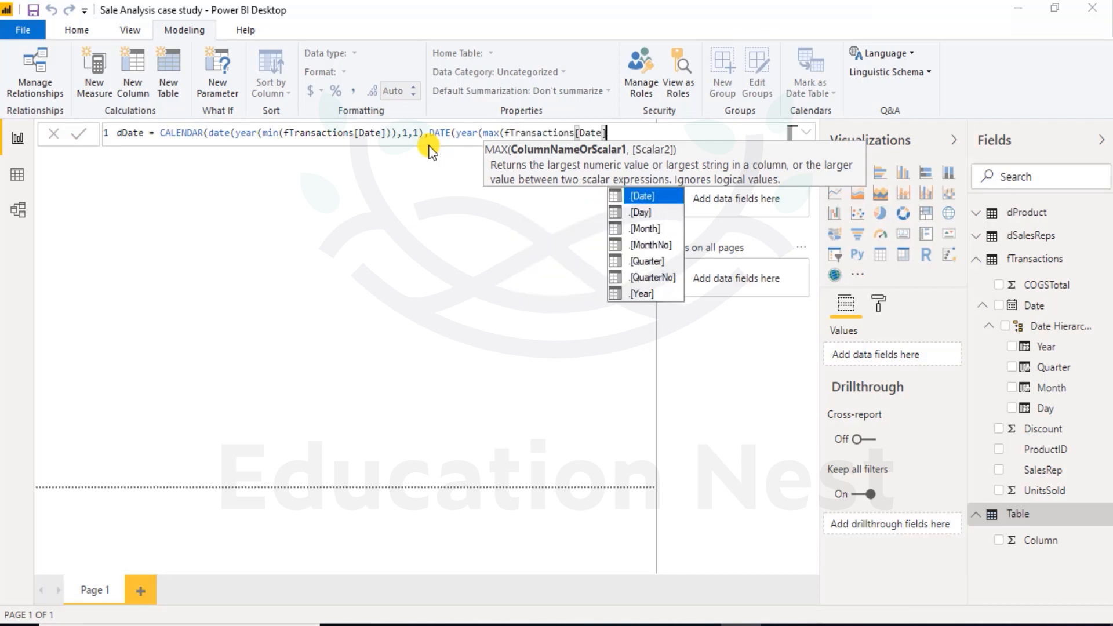
{"action": "type", "text": ")"}
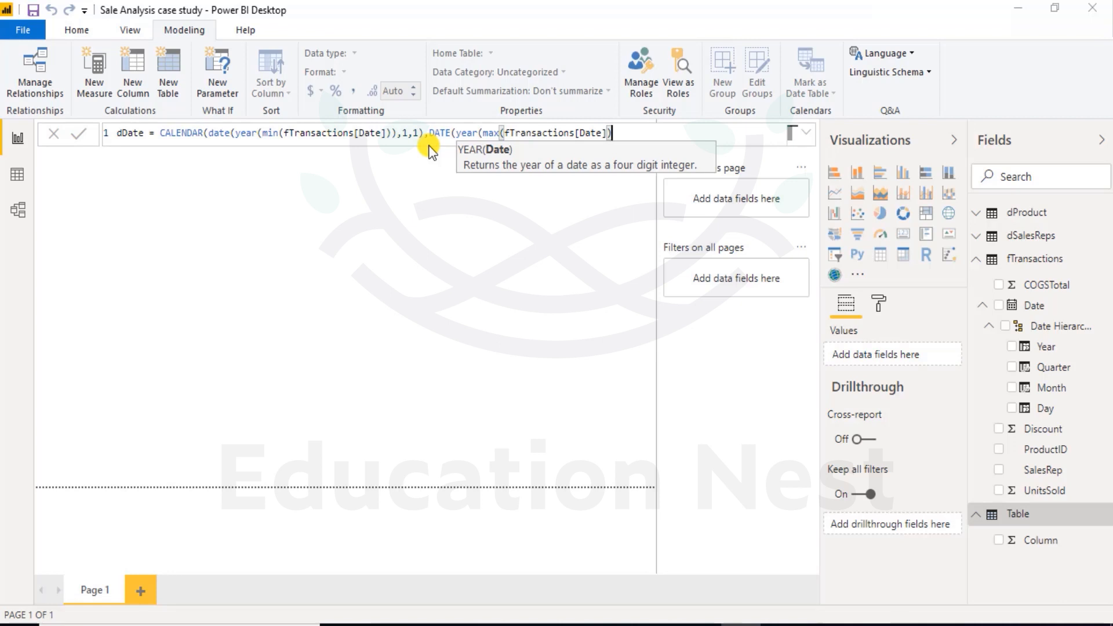
{"action": "type", "text": ","}
{"action": "key", "text": "BackSpace"}
{"action": "type", "text": "),"}
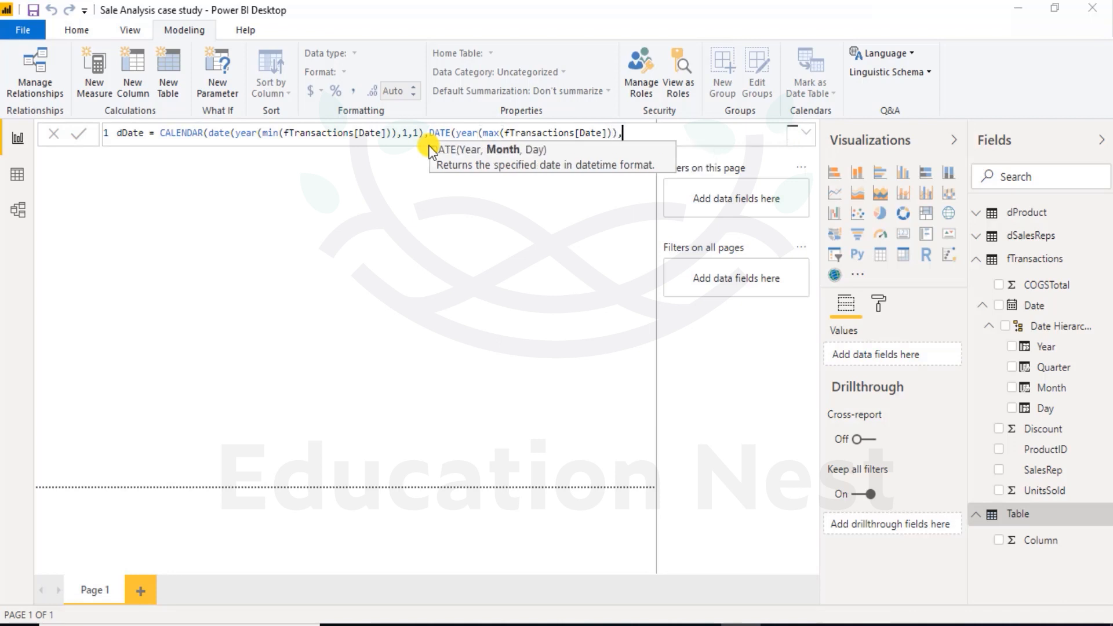
{"action": "type", "text": "12,31)"}
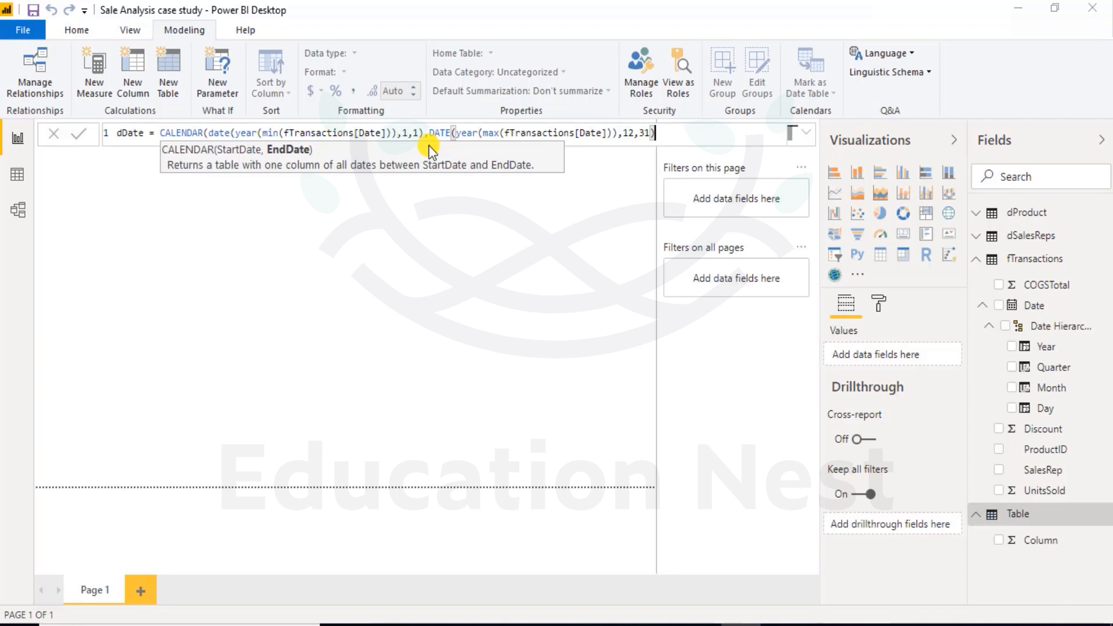
{"action": "type", "text": ")"}
Complete the end date with month 12 and day 31, and commit the dDate table formula.
{"action": "key", "text": "Return"}
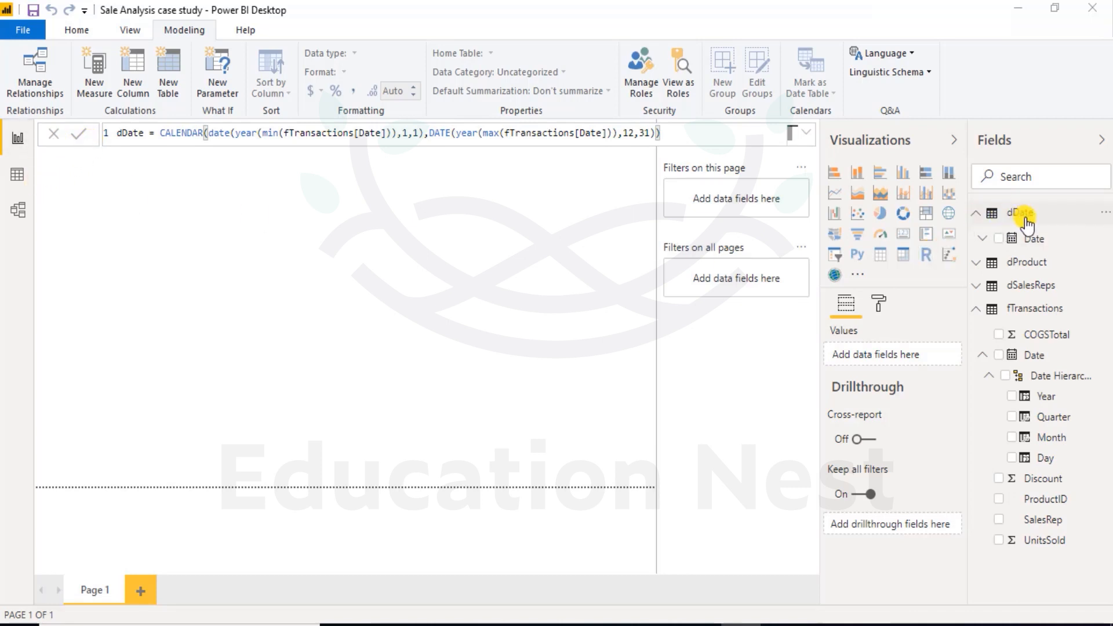
Expand the Date field of the dDate table and show the table's rows in the data view.
{"action": "left_click", "coordinate": [1008, 217]}
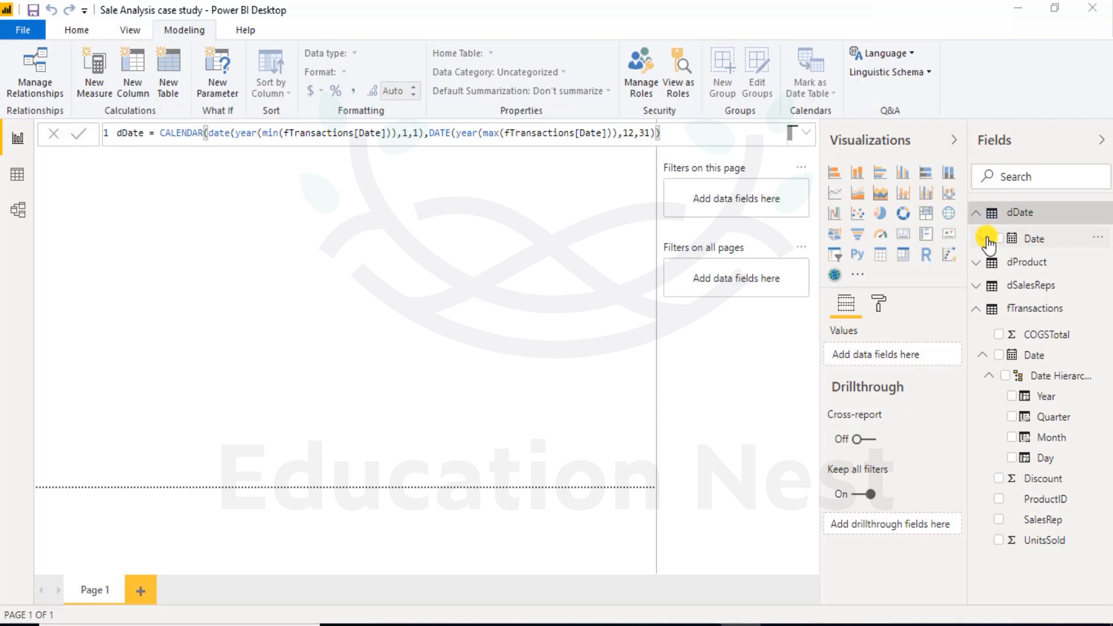
{"action": "left_click", "coordinate": [987, 238]}
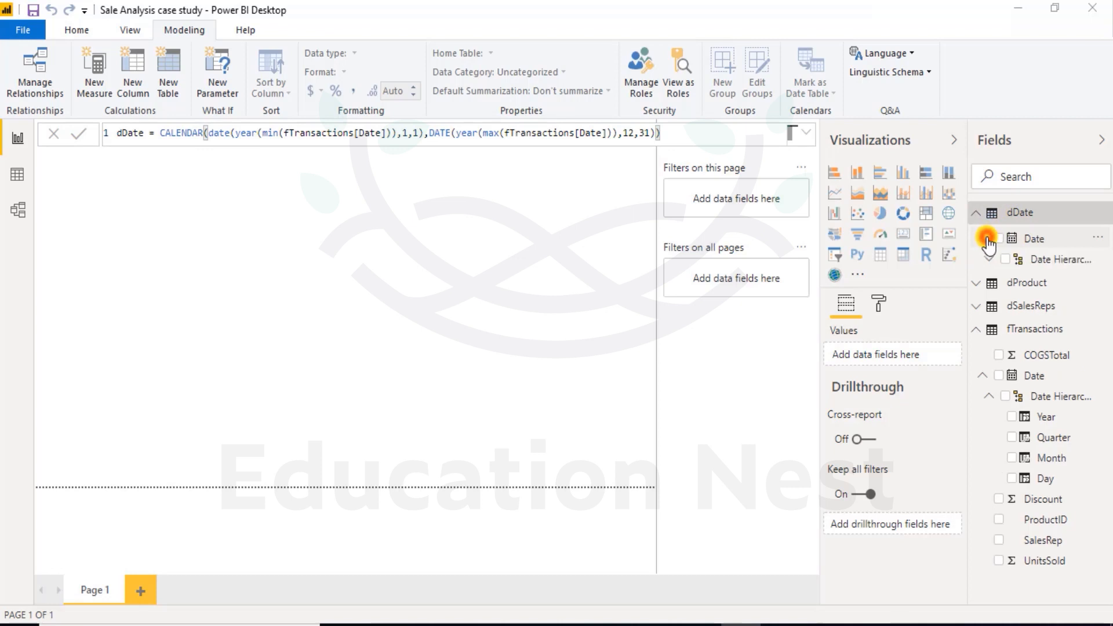
{"action": "left_click", "coordinate": [18, 176]}
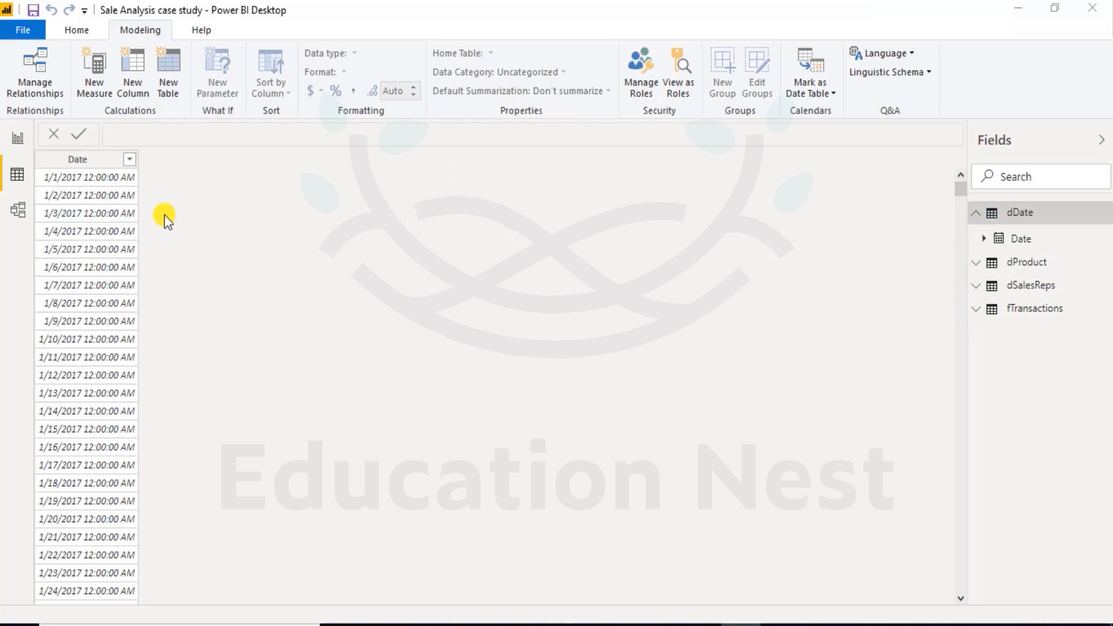
Add a calculated column to the dDate table and name it day.
{"action": "left_click", "coordinate": [101, 161]}
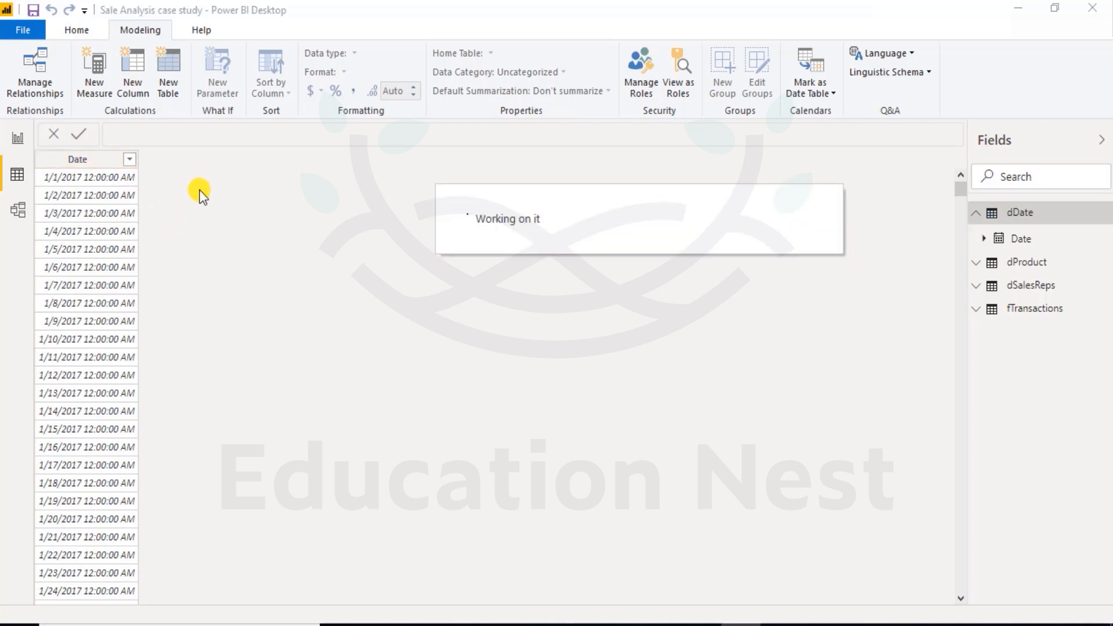
{"action": "double_click", "coordinate": [128, 133]}
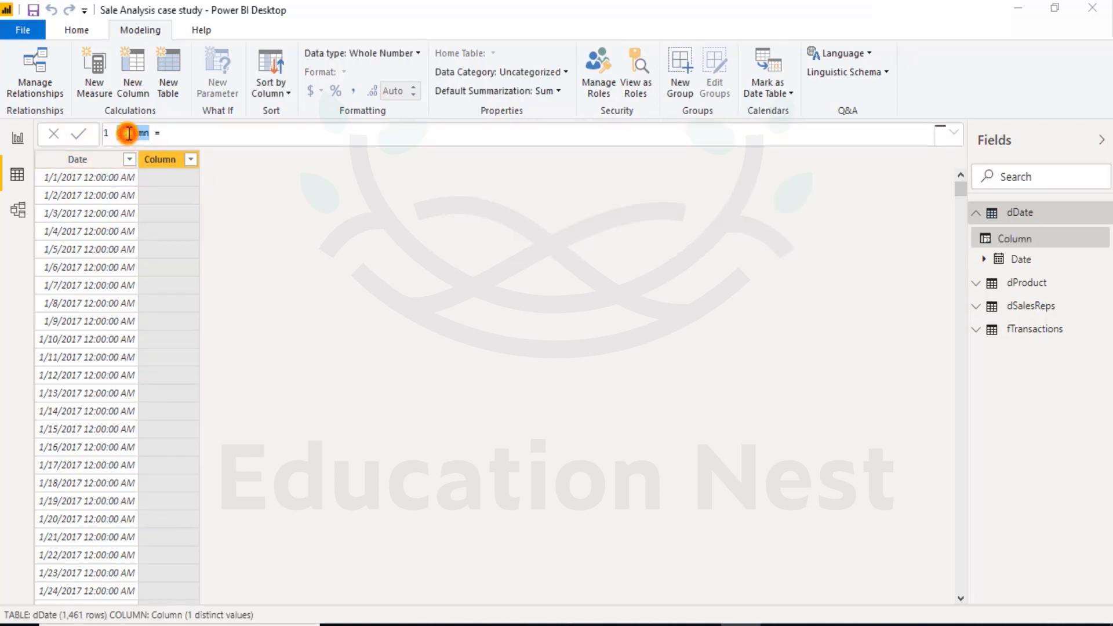
{"action": "type", "text": "day("}
Set the formula of the day column to dDate[Date].[Day] and commit it.
{"action": "left_click", "coordinate": [158, 132]}
{"action": "type", "text": "dd"}
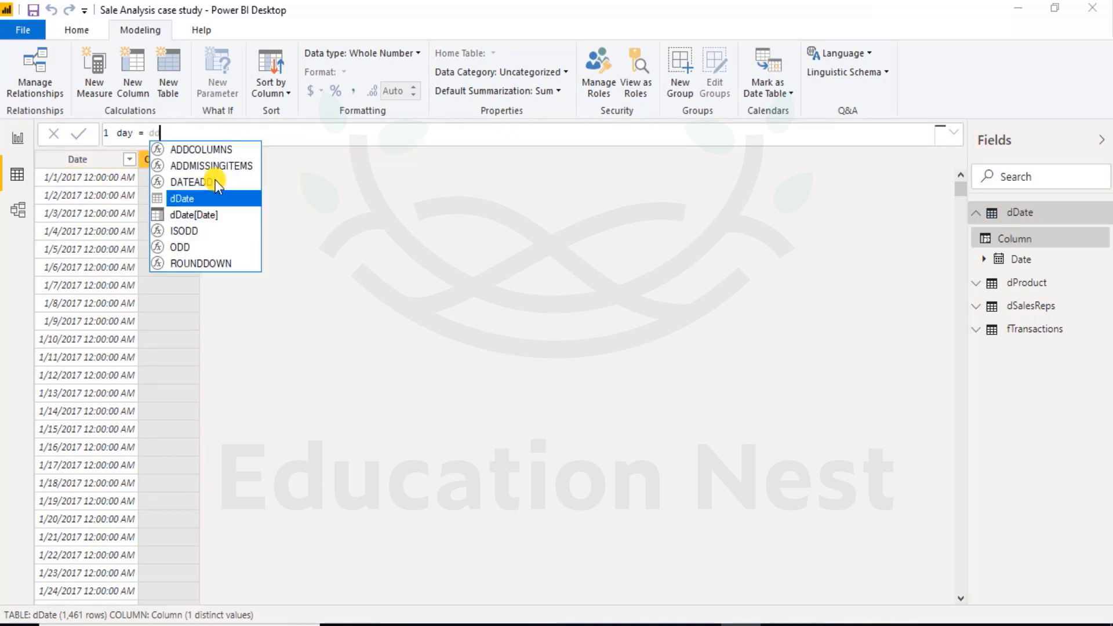
{"action": "key", "text": "Tab"}
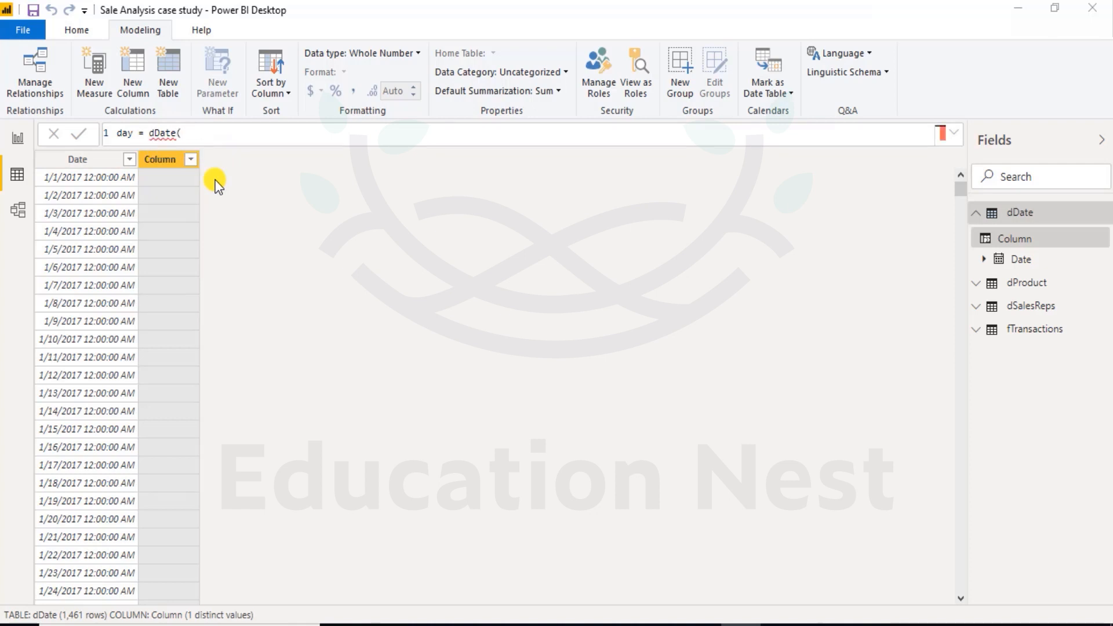
{"action": "key", "text": "Tab"}
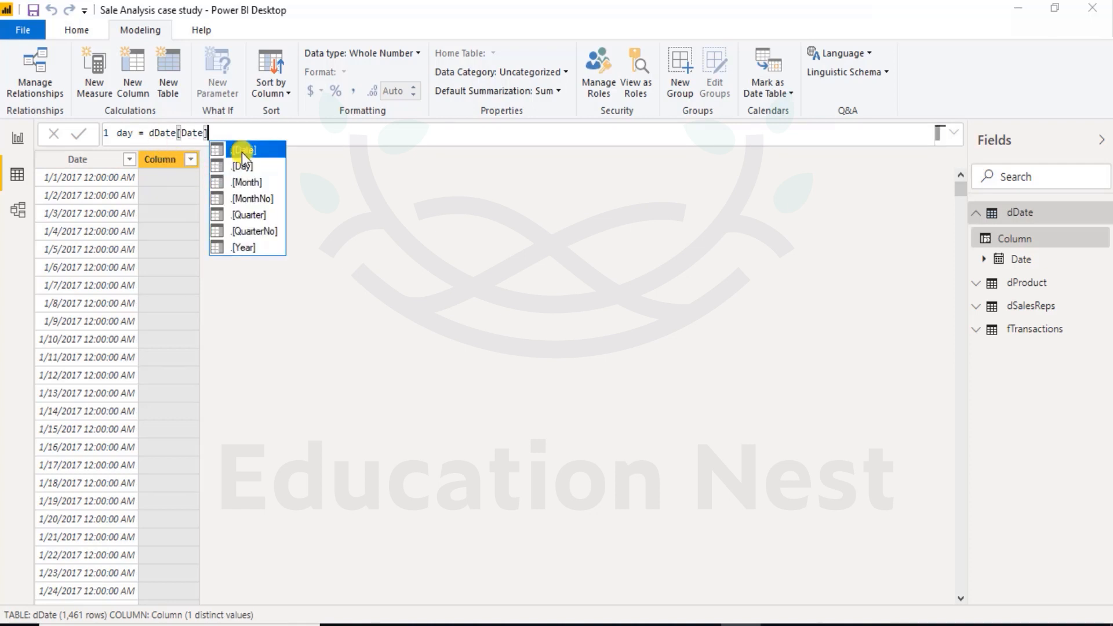
{"action": "key", "text": "Down"}
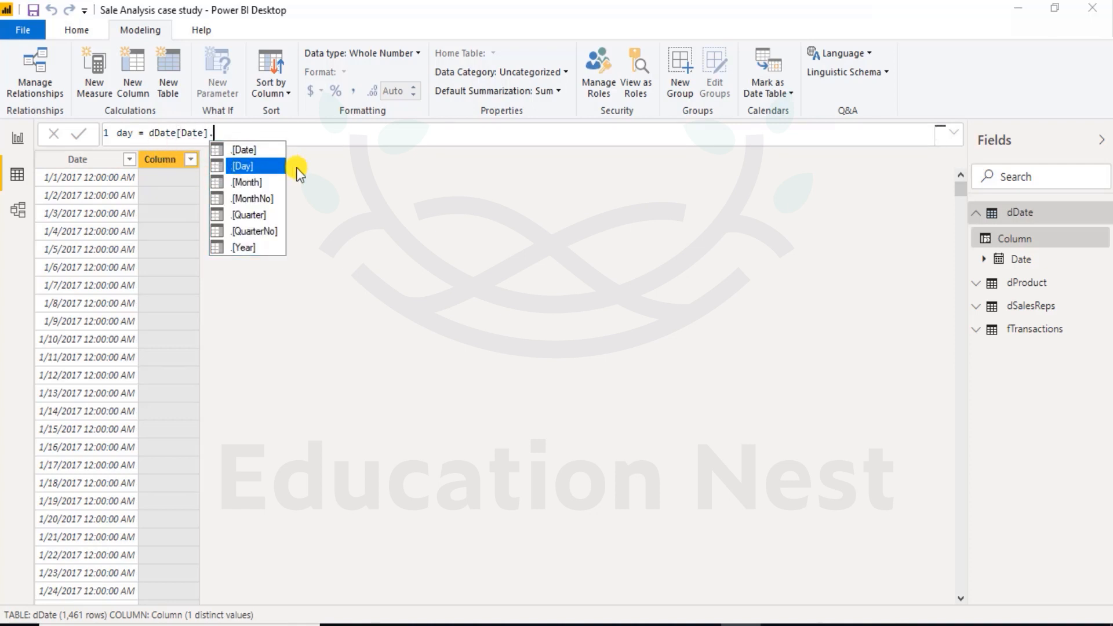
{"action": "key", "text": "Tab"}
{"action": "key", "text": "Return"}
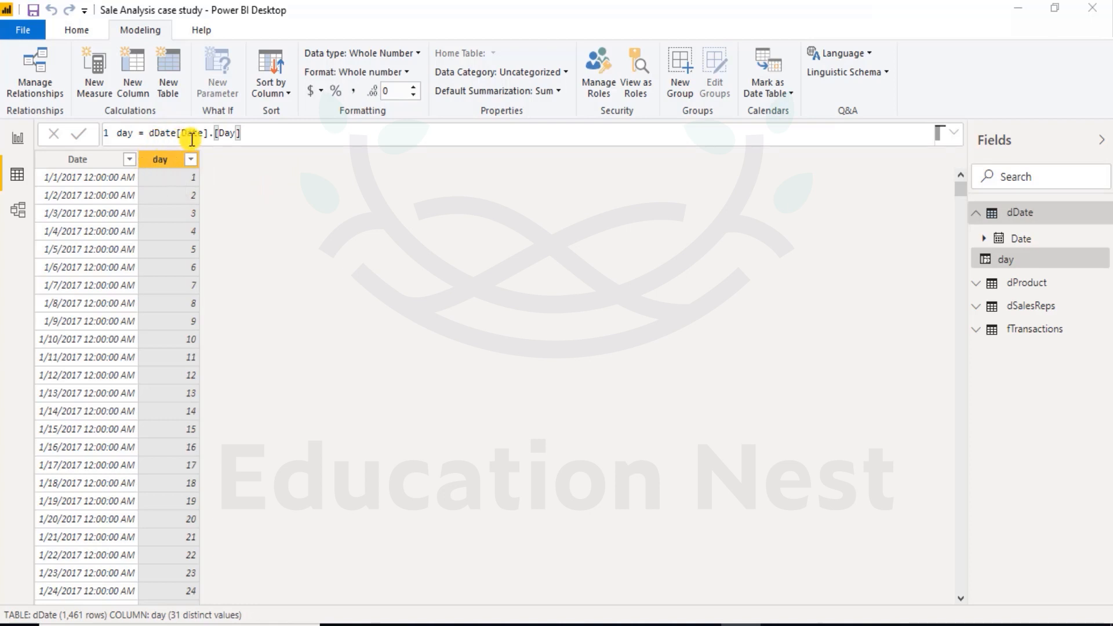
Replace the day column's expression with day(dDate[Date]) and commit it.
{"action": "left_click_drag", "start_coordinate": [253, 134], "coordinate": [151, 134]}
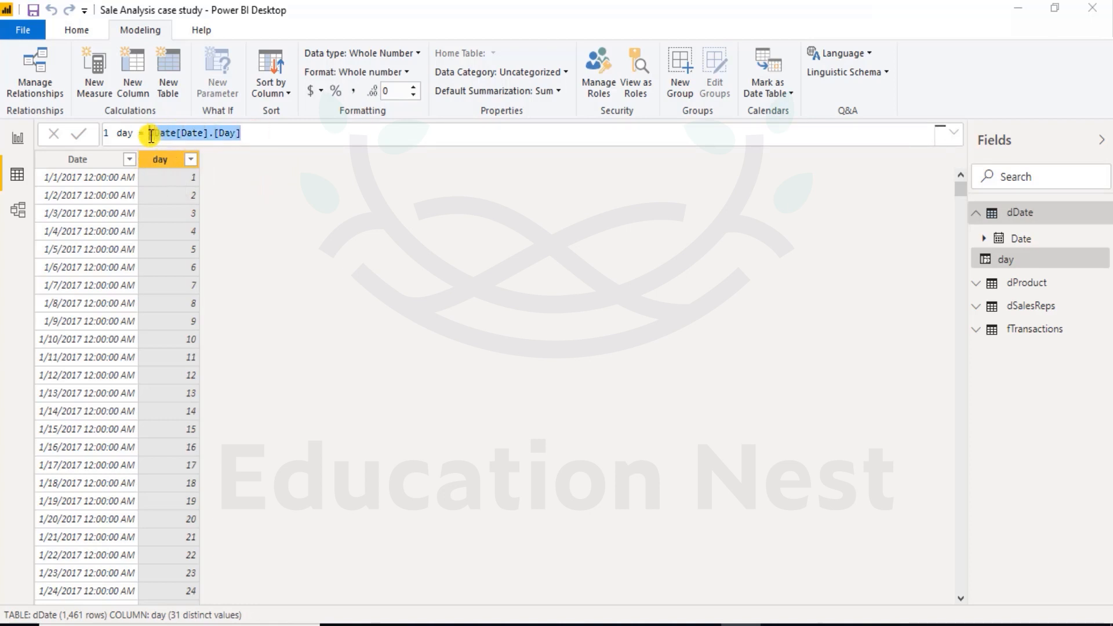
{"action": "type", "text": "day("}
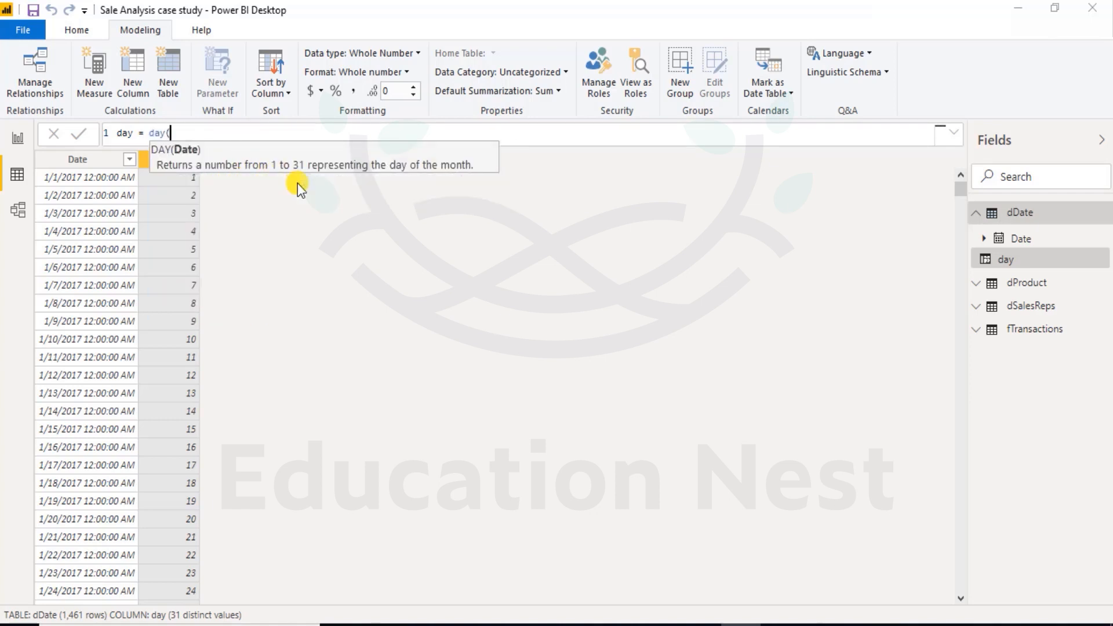
{"action": "type", "text": "dd"}
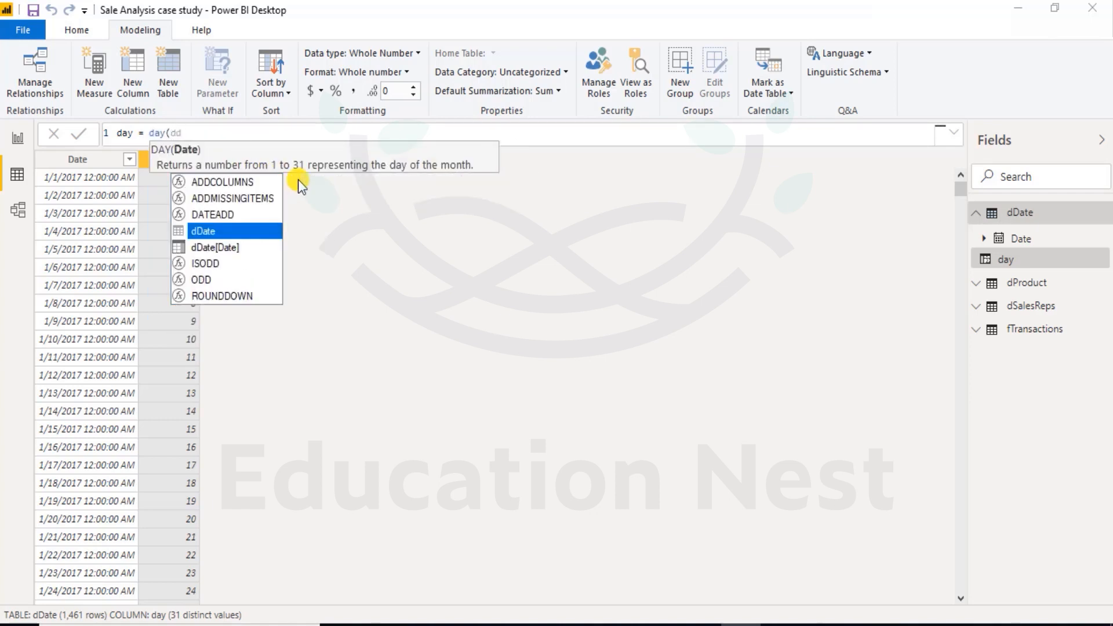
{"action": "key", "text": "Down"}
{"action": "key", "text": "Tab"}
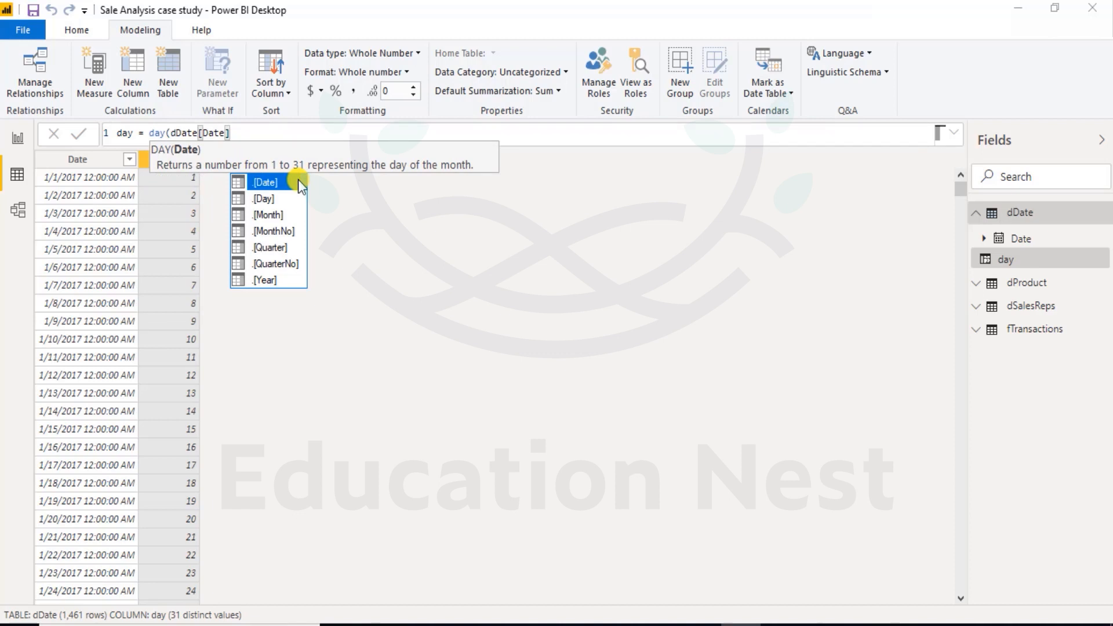
{"action": "type", "text": ")"}
{"action": "key", "text": "Return"}
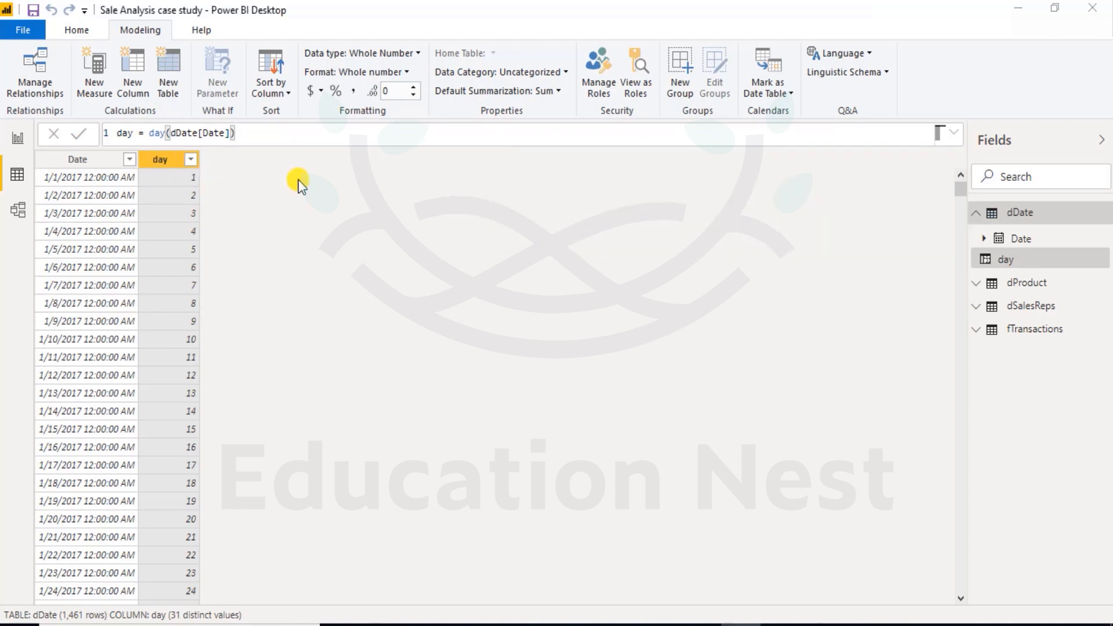
Add another calculated column to the dDate table and name it MonthNumber.
{"action": "left_click", "coordinate": [176, 162]}
{"action": "left_click", "coordinate": [134, 76]}
{"action": "double_click", "coordinate": [132, 135]}
{"action": "type", "text": "Month"}
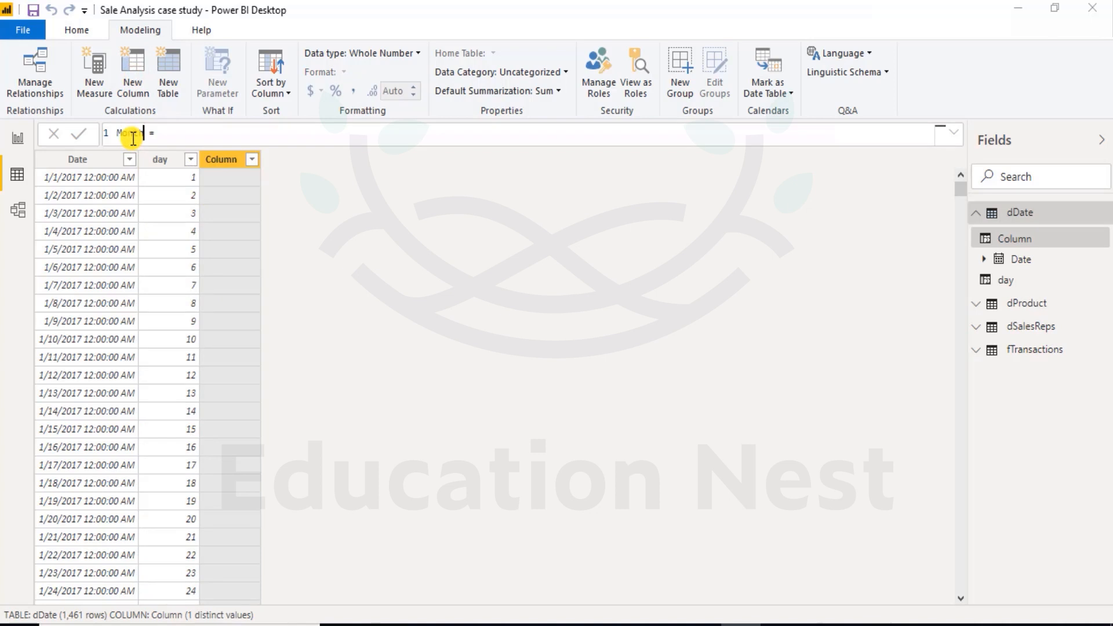
{"action": "type", "text": "Number"}
Set the formula of the MonthNumber column to month(dDate[Date]) and commit it.
{"action": "key", "text": "Right"}
{"action": "key", "text": "Right"}
{"action": "key", "text": "Right"}
{"action": "key", "text": "Right"}
{"action": "type", "text": "month("}
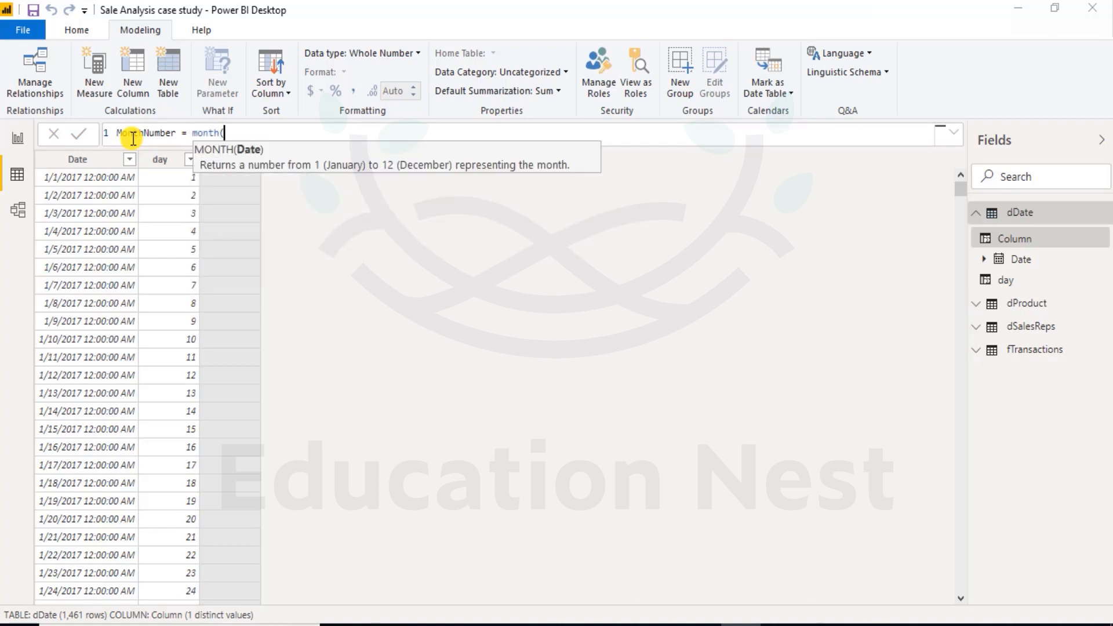
{"action": "type", "text": "dDate[Date]"}
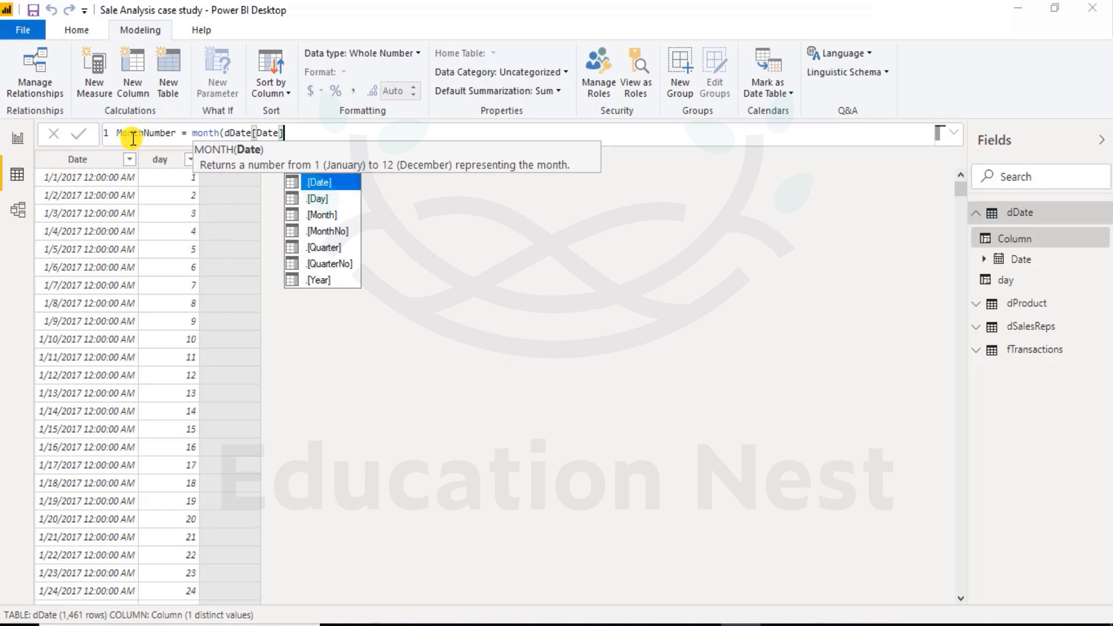
{"action": "type", "text": ")"}
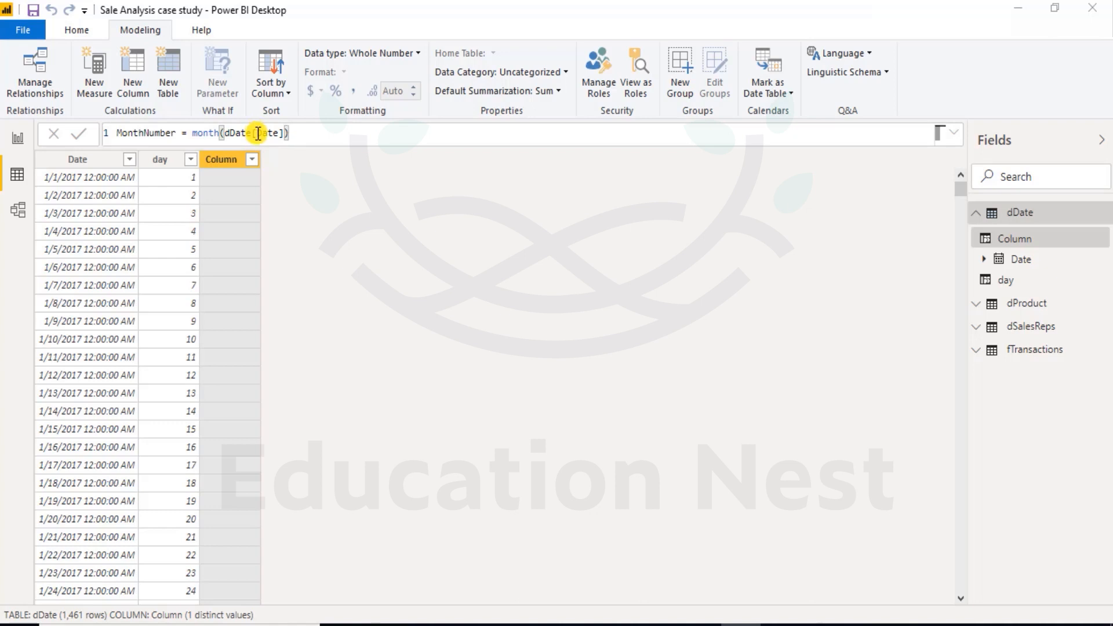
{"action": "left_click_drag", "start_coordinate": [279, 132], "coordinate": [257, 135]}
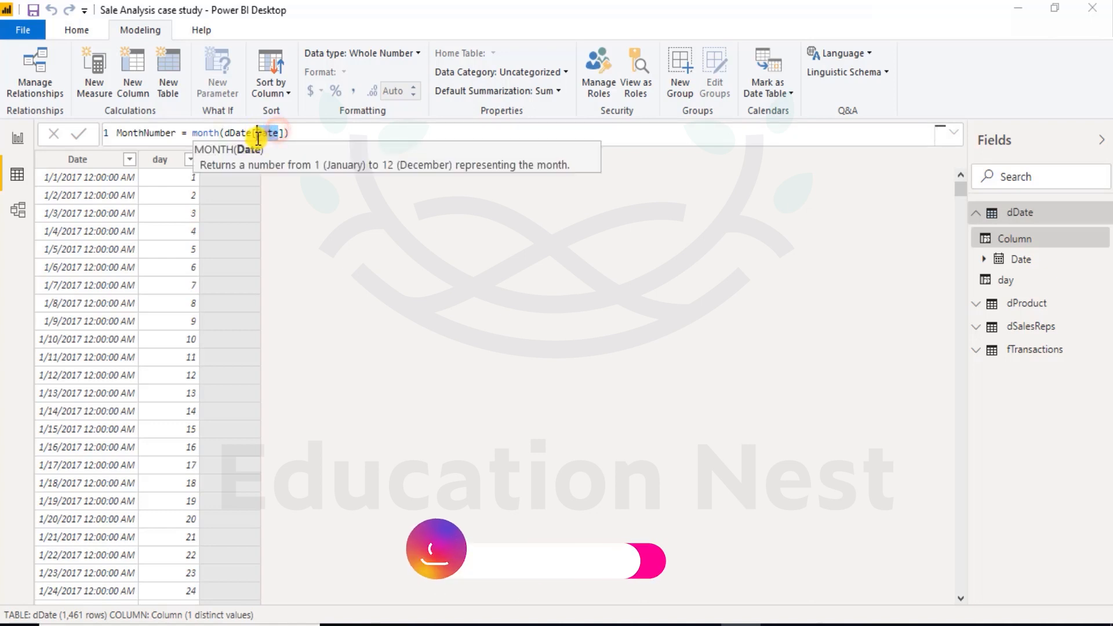
{"action": "left_click", "coordinate": [291, 132]}
{"action": "type", "text": ")"}
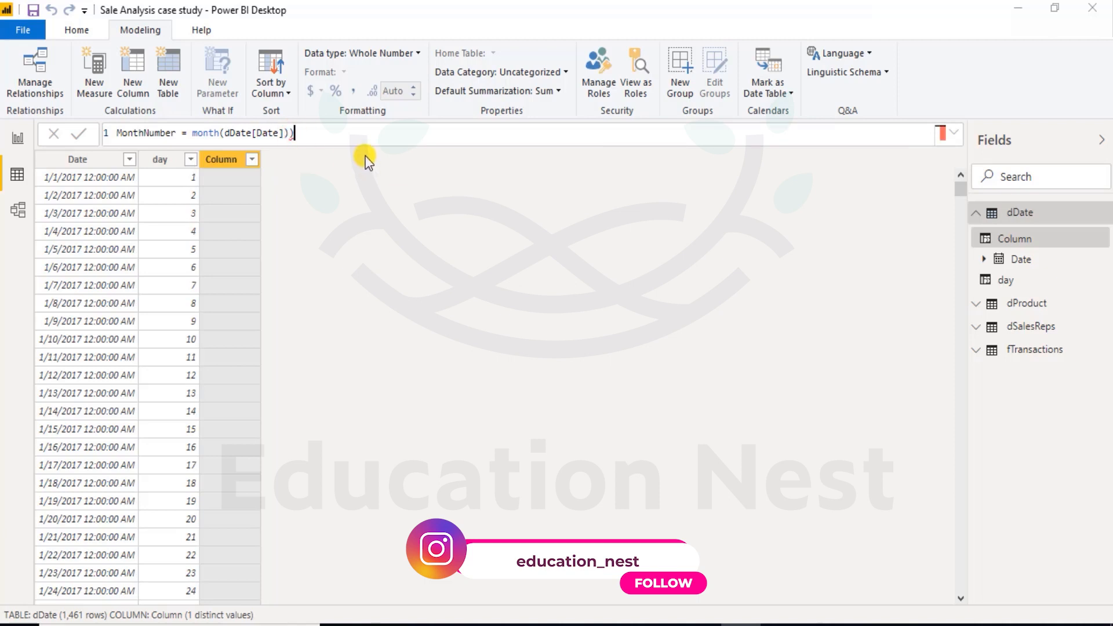
{"action": "key", "text": "BackSpace"}
{"action": "key", "text": "Return"}
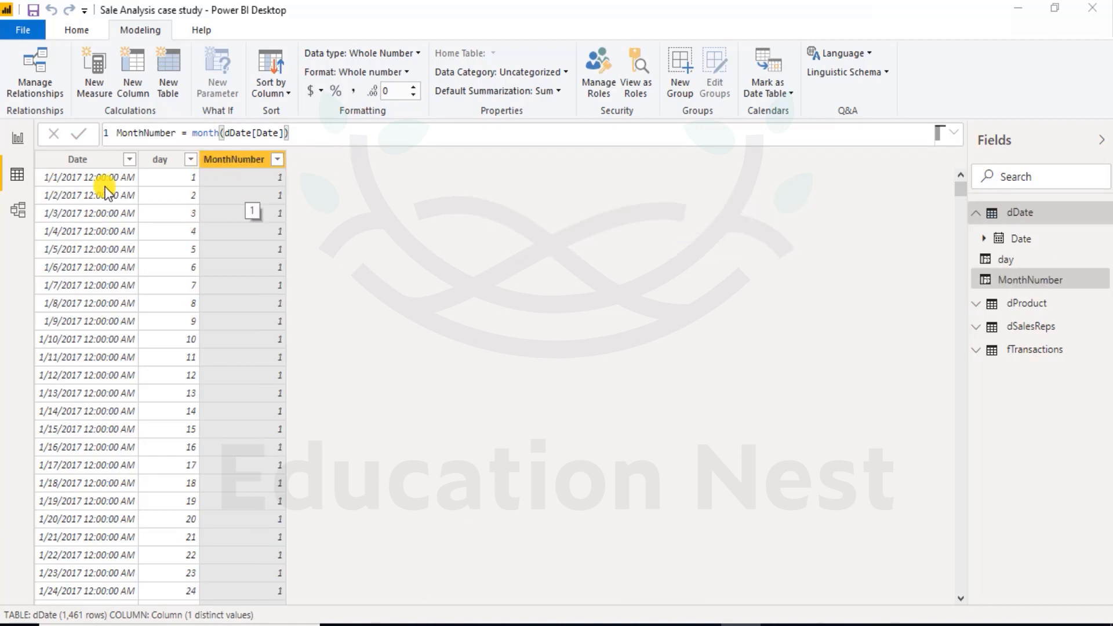
Add another calculated column to the dDate table and name it Month.
{"action": "left_click", "coordinate": [136, 68]}
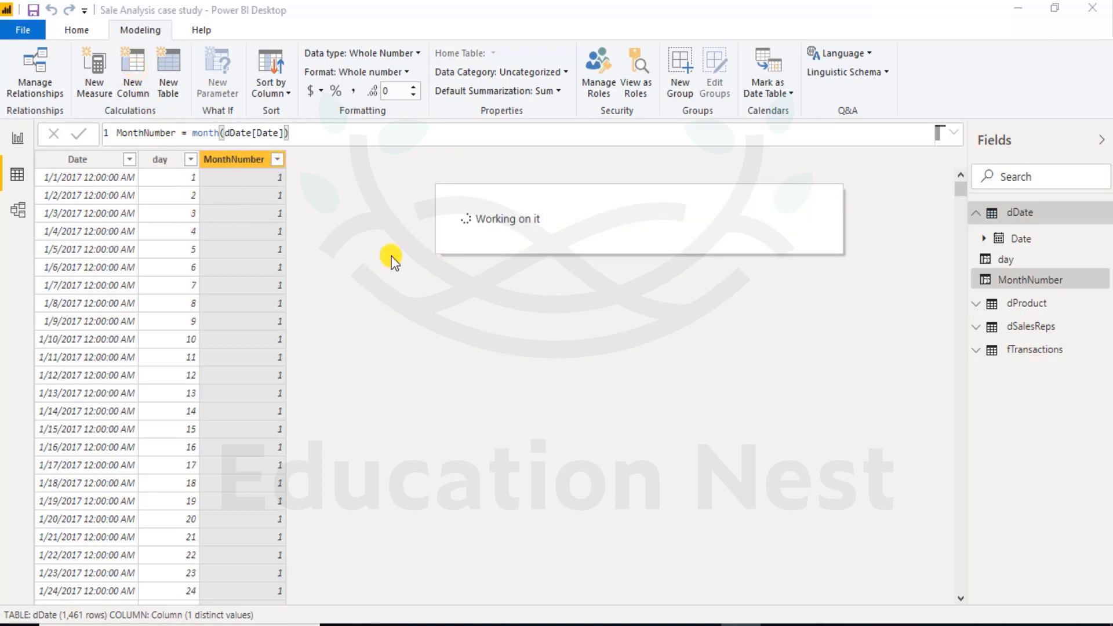
{"action": "type", "text": "Month ="}
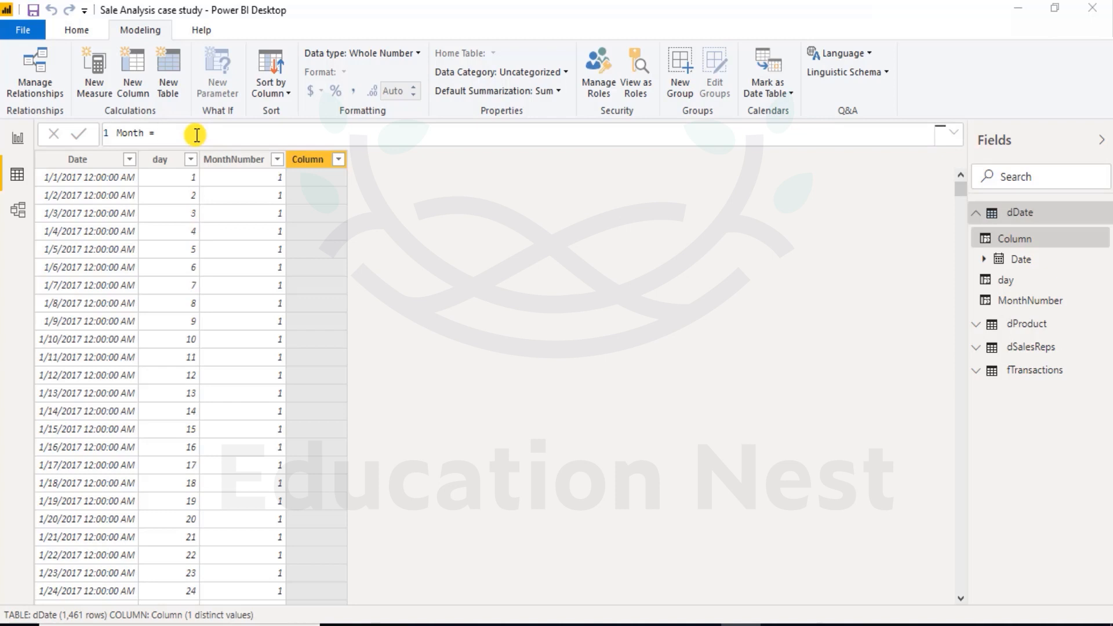
Set the formula of the Month column to FORMAT(dDate[Date],"MMM") and commit it.
{"action": "type", "text": "form"}
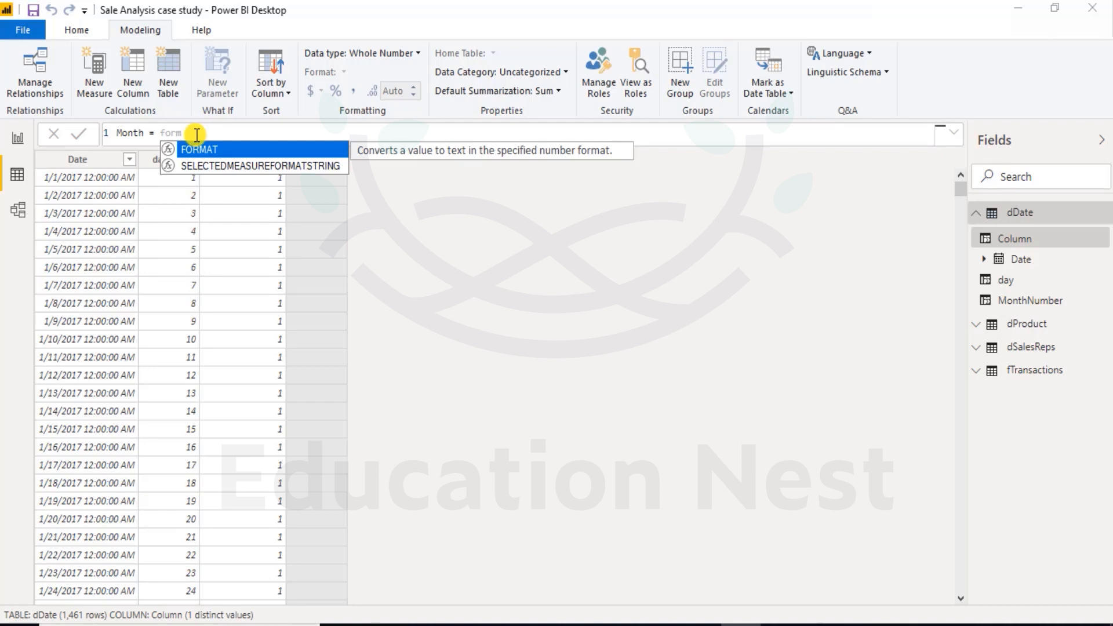
{"action": "key", "text": "Tab"}
{"action": "type", "text": "dd"}
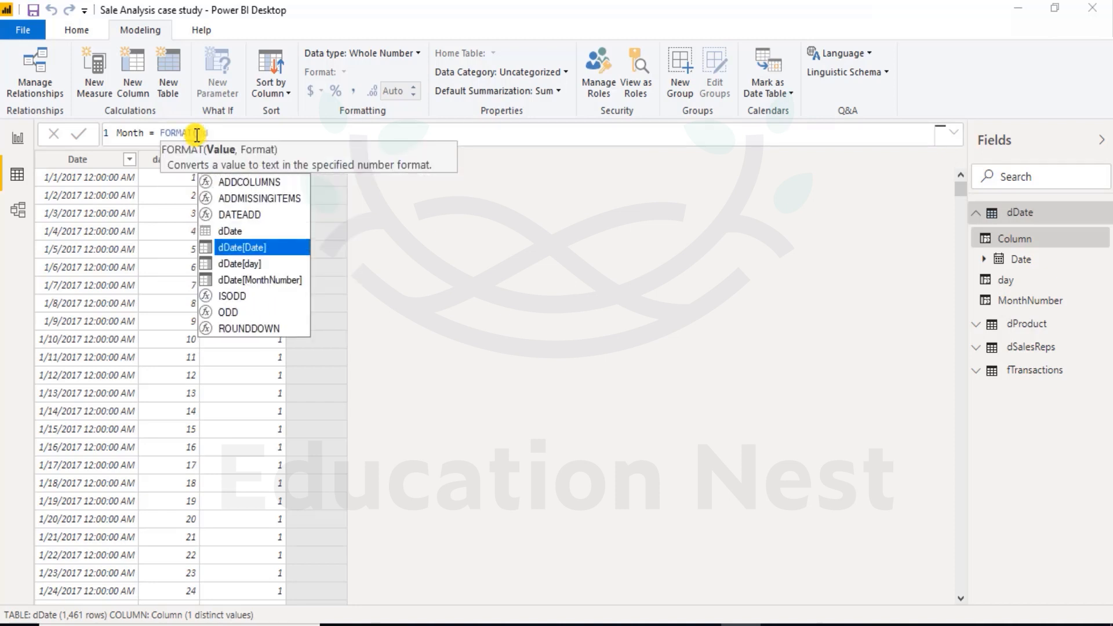
{"action": "key", "text": "Tab"}
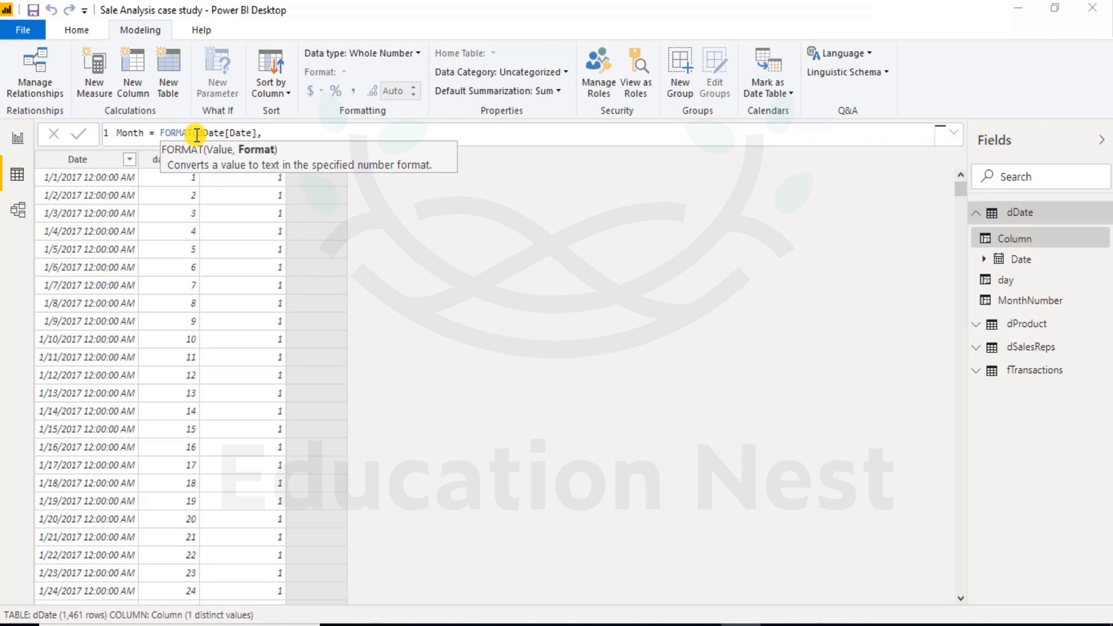
{"action": "type", "text": "MMM\")"}
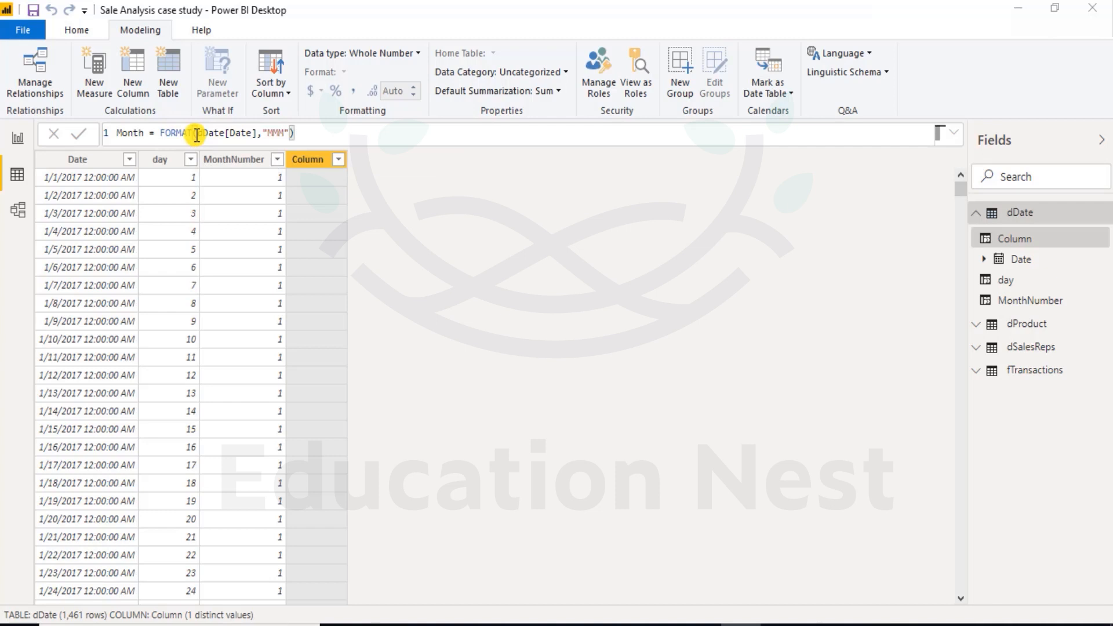
{"action": "key", "text": "Return"}
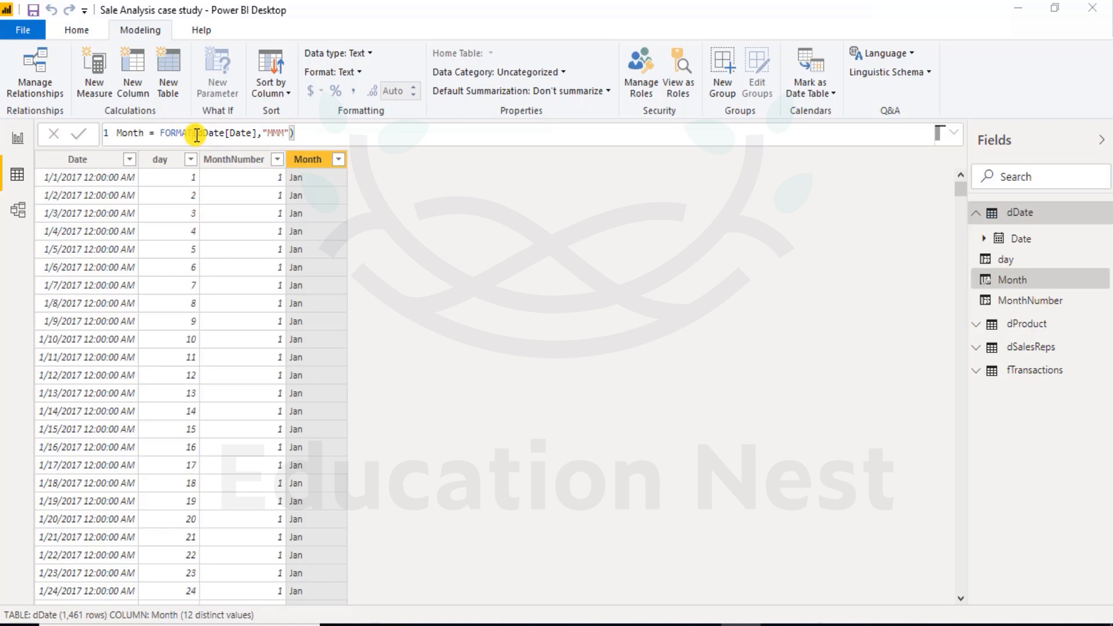
Sort the Month column of the dDate table by the MonthNumber column.
{"action": "right_click", "coordinate": [297, 164]}
{"action": "left_click", "coordinate": [293, 160]}
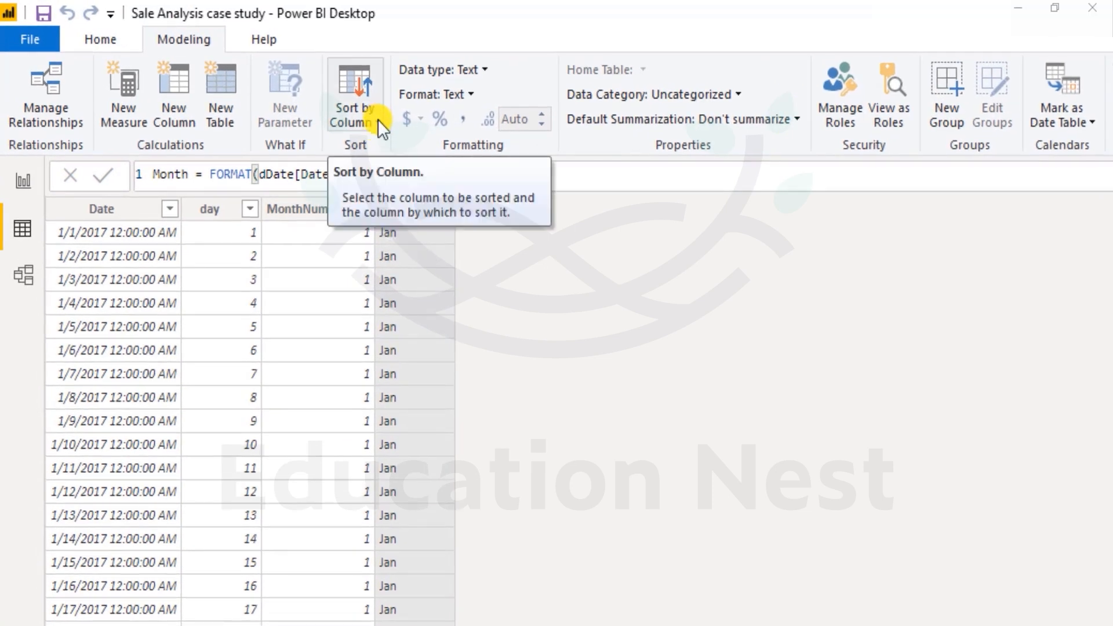
{"action": "left_click", "coordinate": [377, 120]}
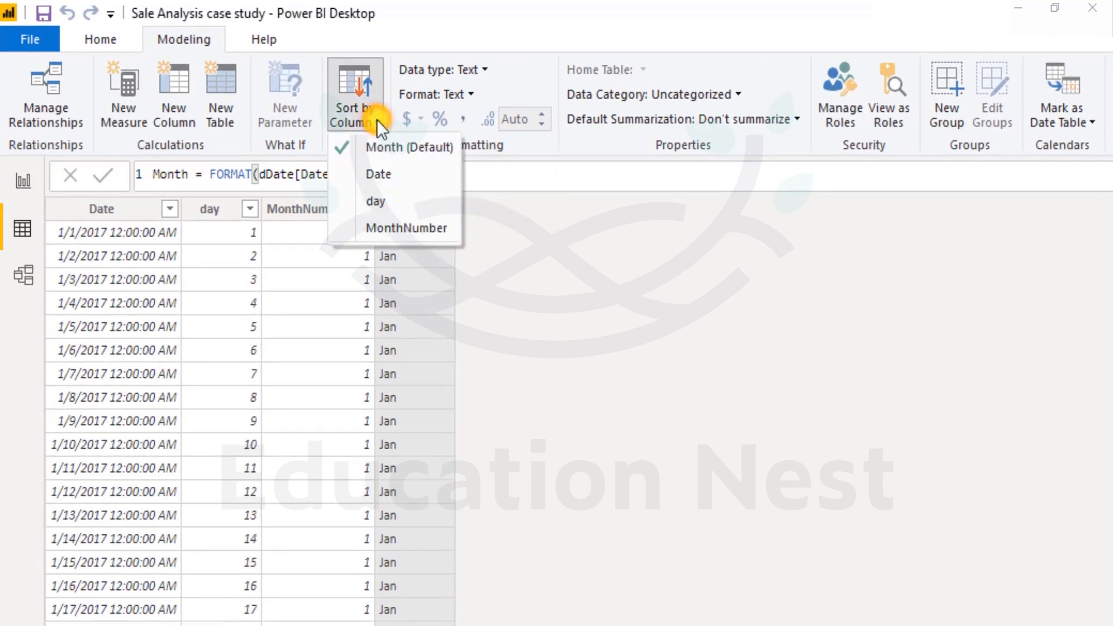
{"action": "left_click", "coordinate": [502, 212]}
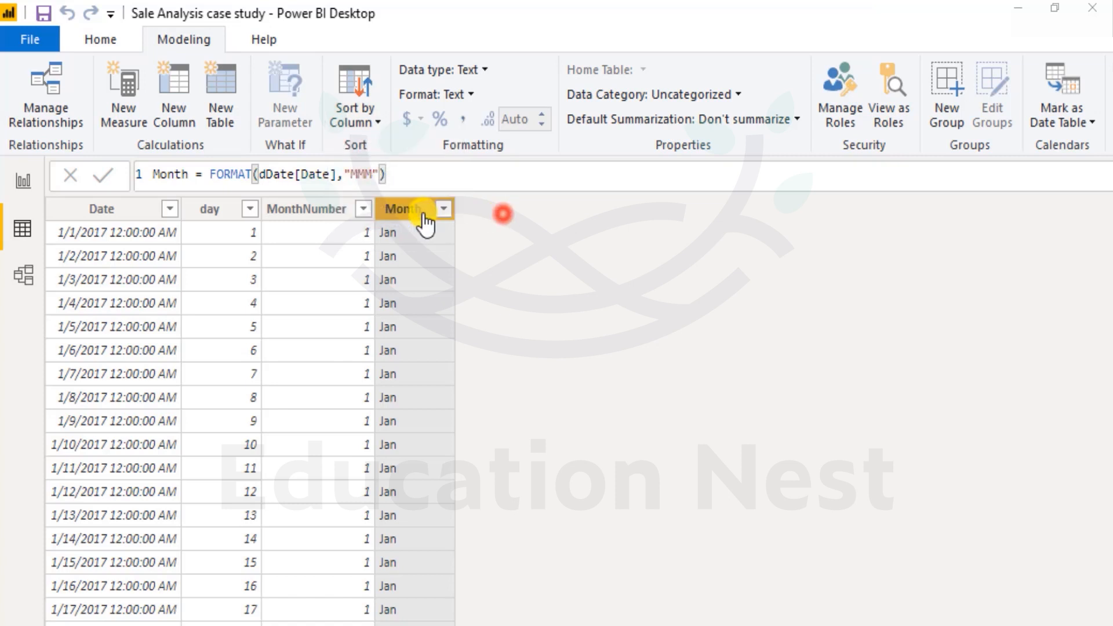
{"action": "left_click", "coordinate": [370, 124]}
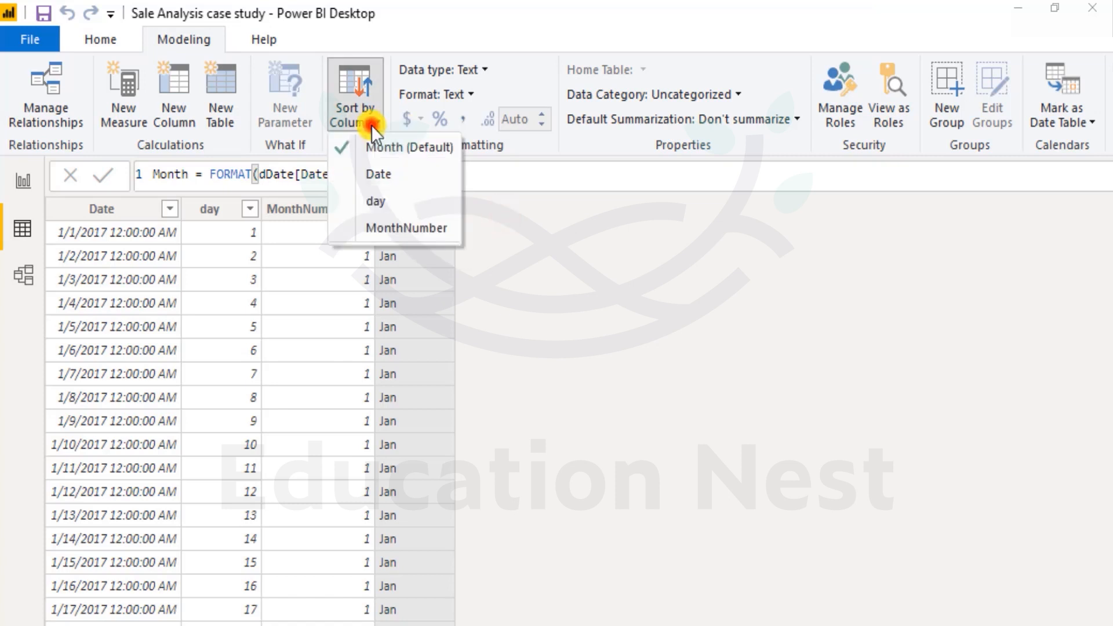
{"action": "left_click", "coordinate": [405, 231]}
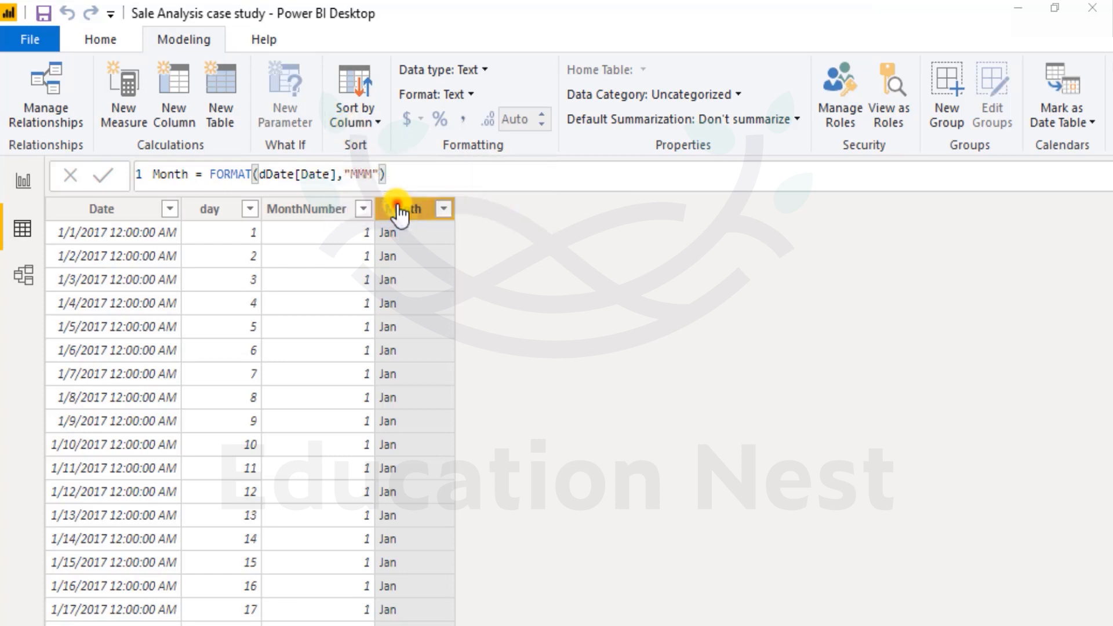
{"action": "right_click", "coordinate": [400, 212]}
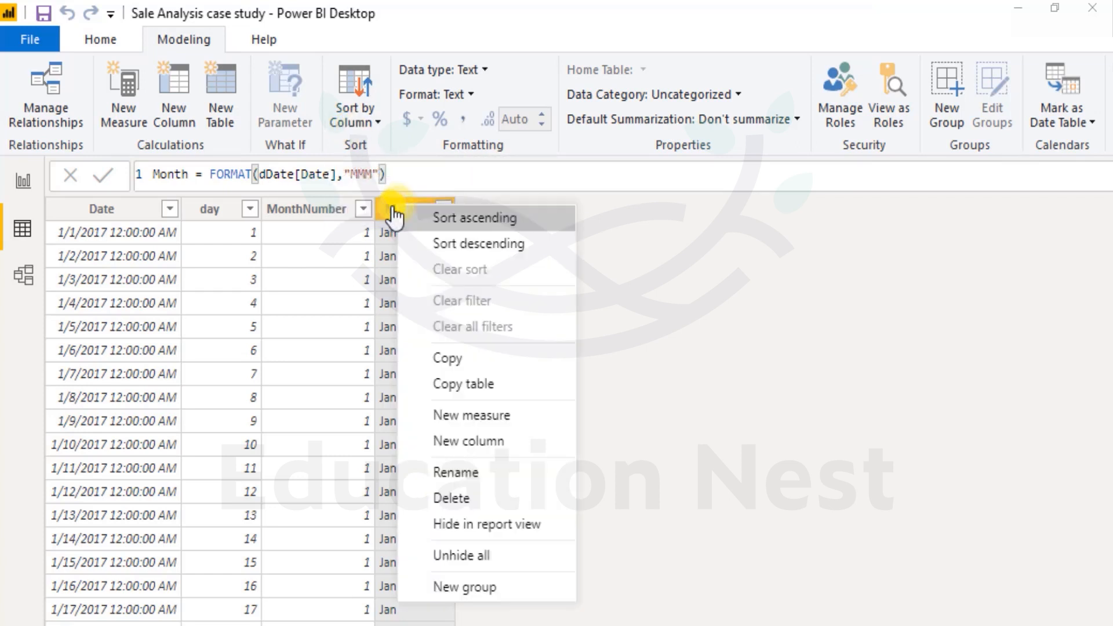
{"action": "left_click", "coordinate": [385, 207]}
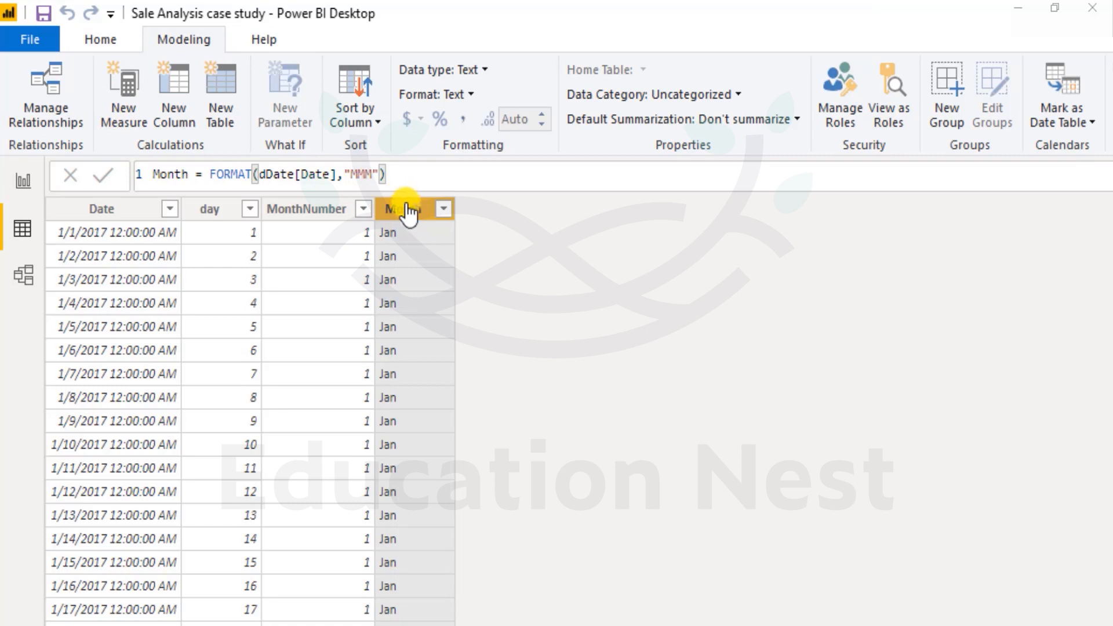
Add a further calculated column to the dDate table and name it Quarter.
{"action": "left_click", "coordinate": [186, 99]}
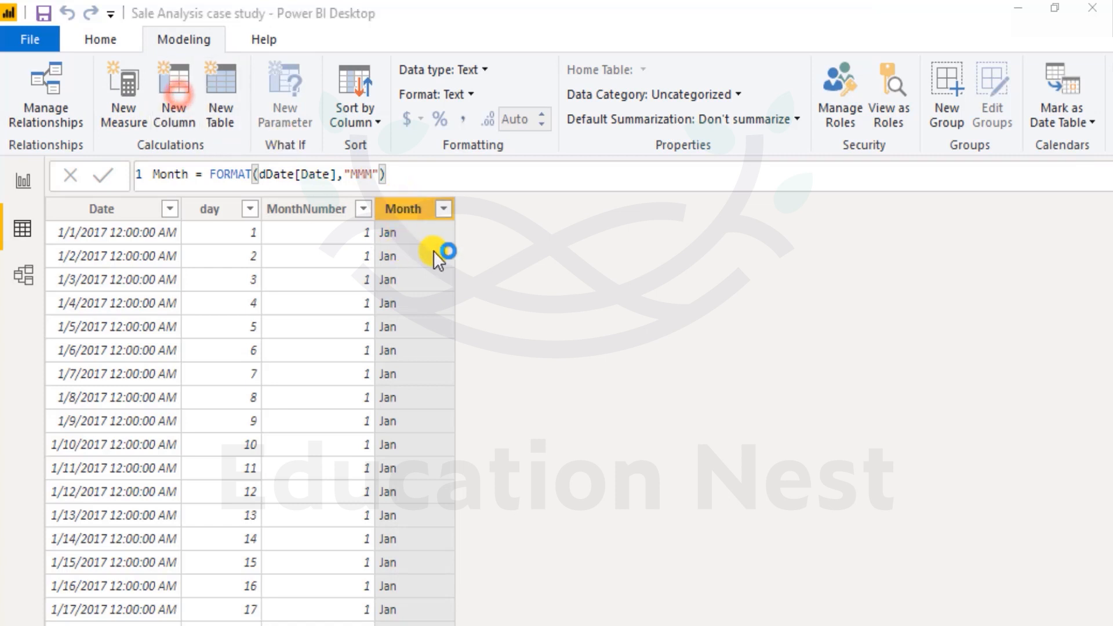
{"action": "double_click", "coordinate": [179, 174]}
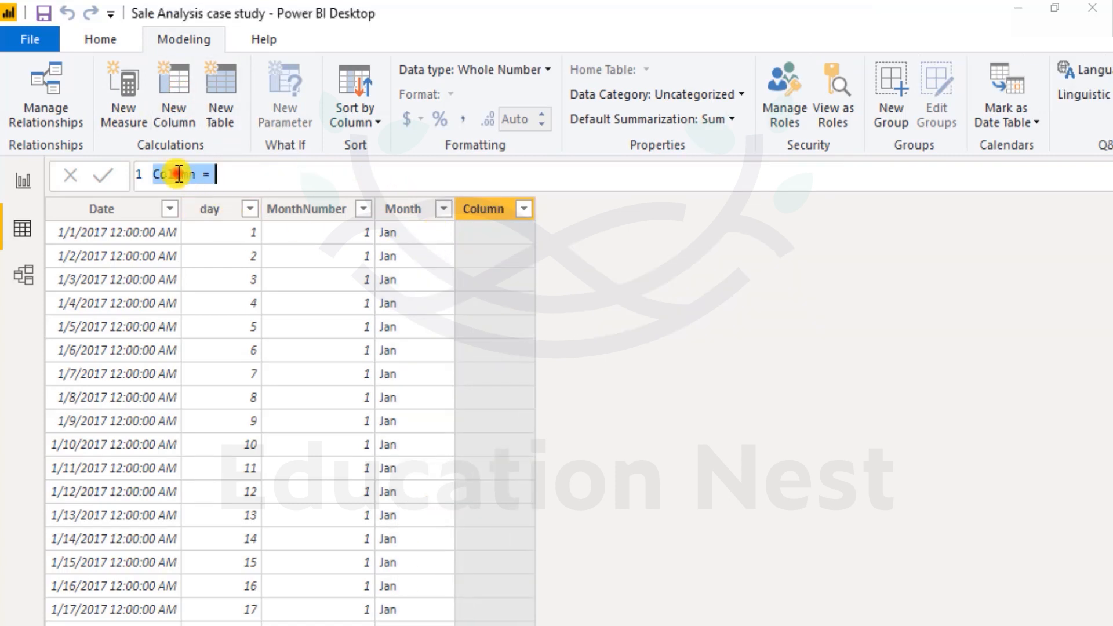
{"action": "type", "text": "Qu"}
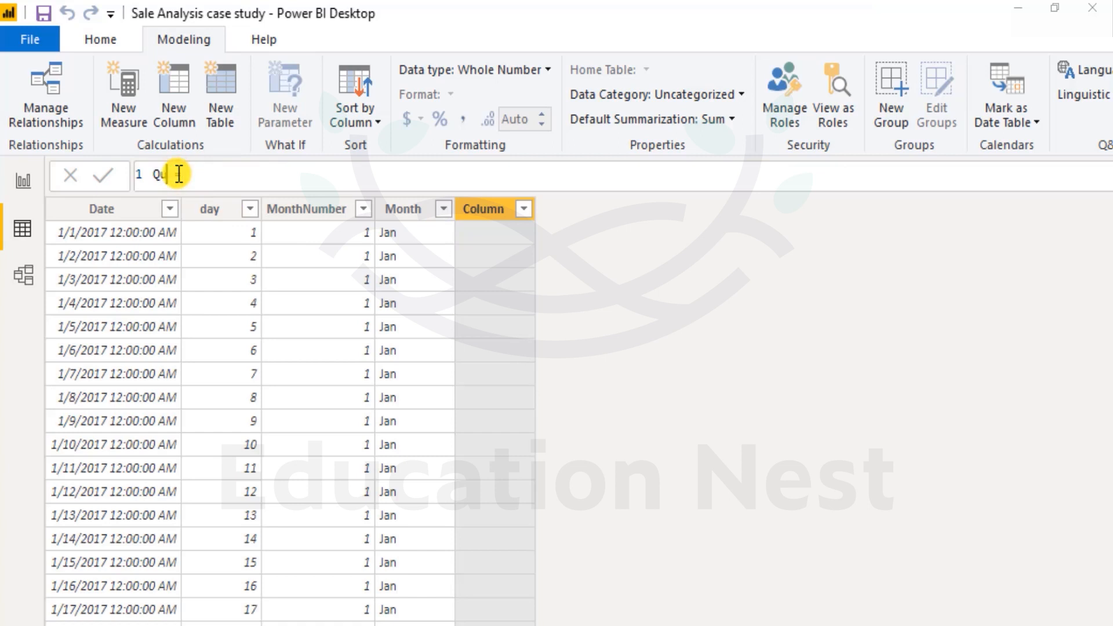
{"action": "type", "text": "arter"}
{"action": "key", "text": "Right"}
{"action": "key", "text": "Right"}
{"action": "key", "text": "Right"}
Set the formula of the Quarter column to ROUNDUP(dDate[MonthNumber]/3,0) and commit it.
{"action": "type", "text": "round"}
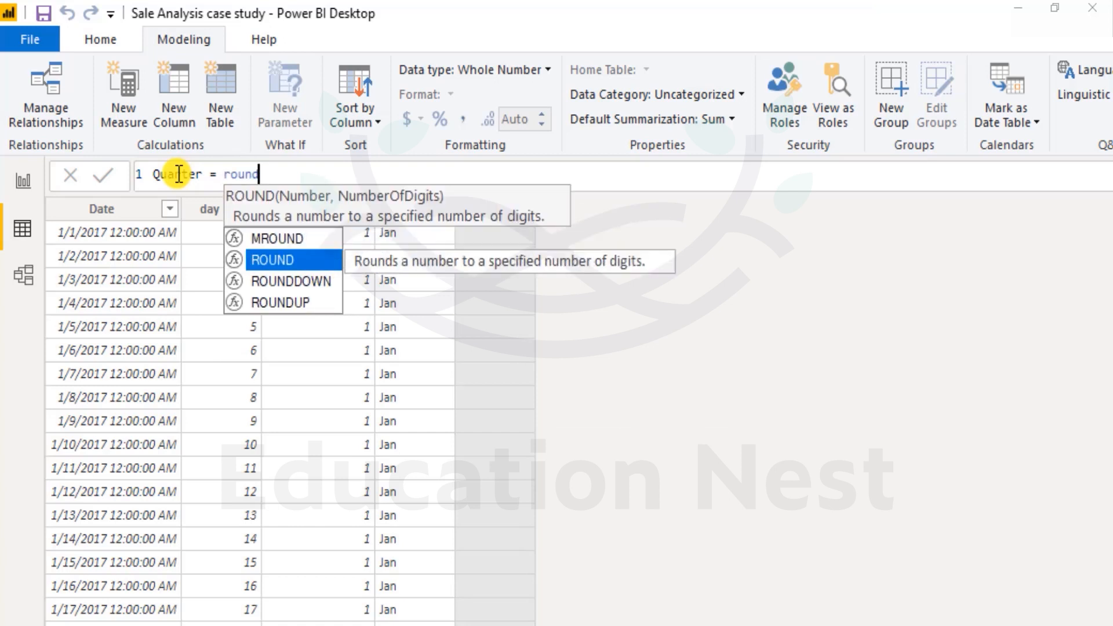
{"action": "key", "text": "Down"}
{"action": "key", "text": "Down"}
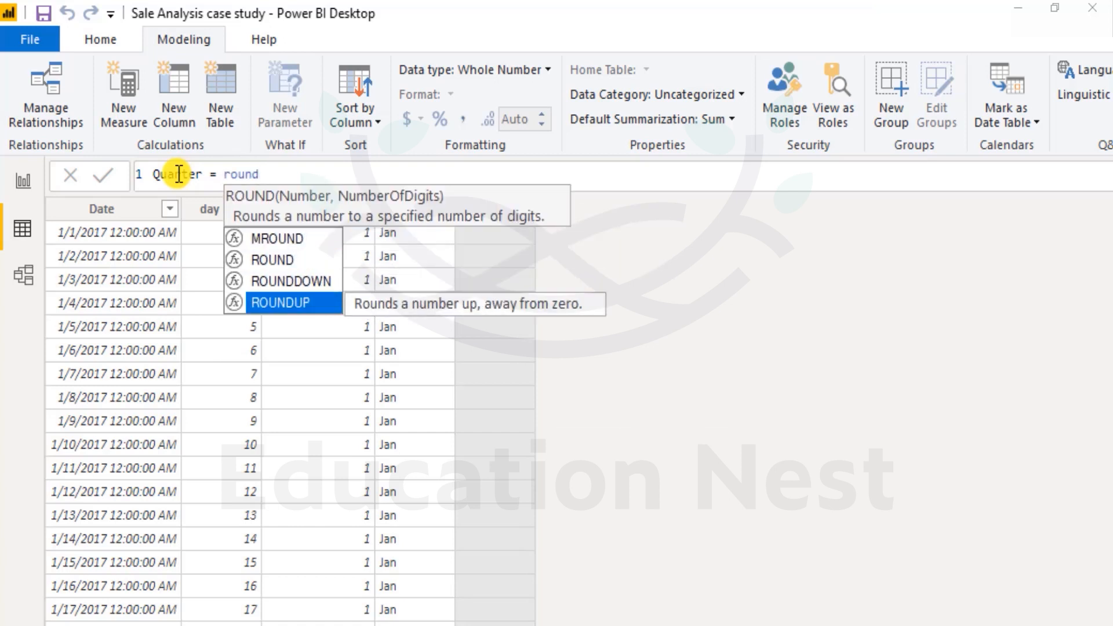
{"action": "key", "text": "Tab"}
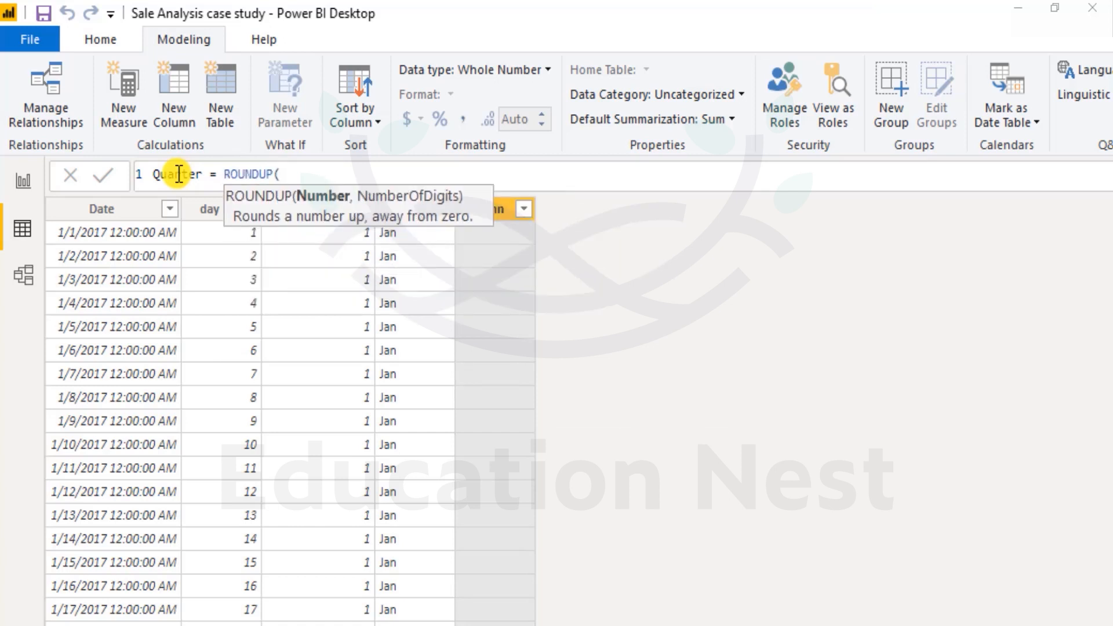
{"action": "type", "text": "m"}
{"action": "key", "text": "BackSpace"}
{"action": "type", "text": "dd"}
{"action": "key", "text": "Down"}
{"action": "key", "text": "Down"}
{"action": "key", "text": "Down"}
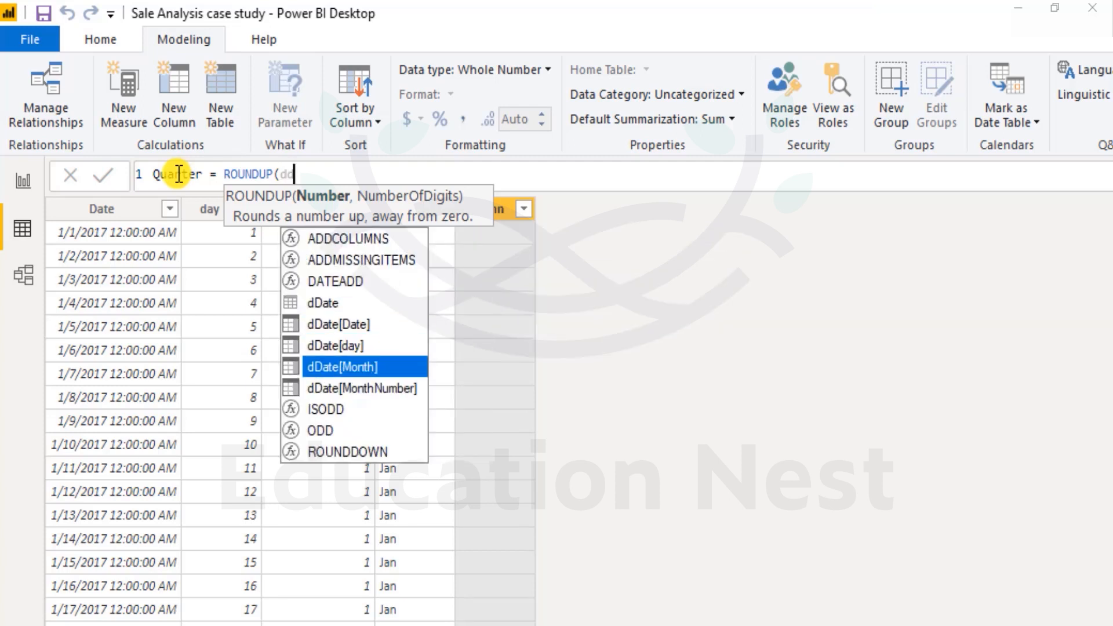
{"action": "key", "text": "Down"}
{"action": "key", "text": "Tab"}
{"action": "type", "text": "/3"}
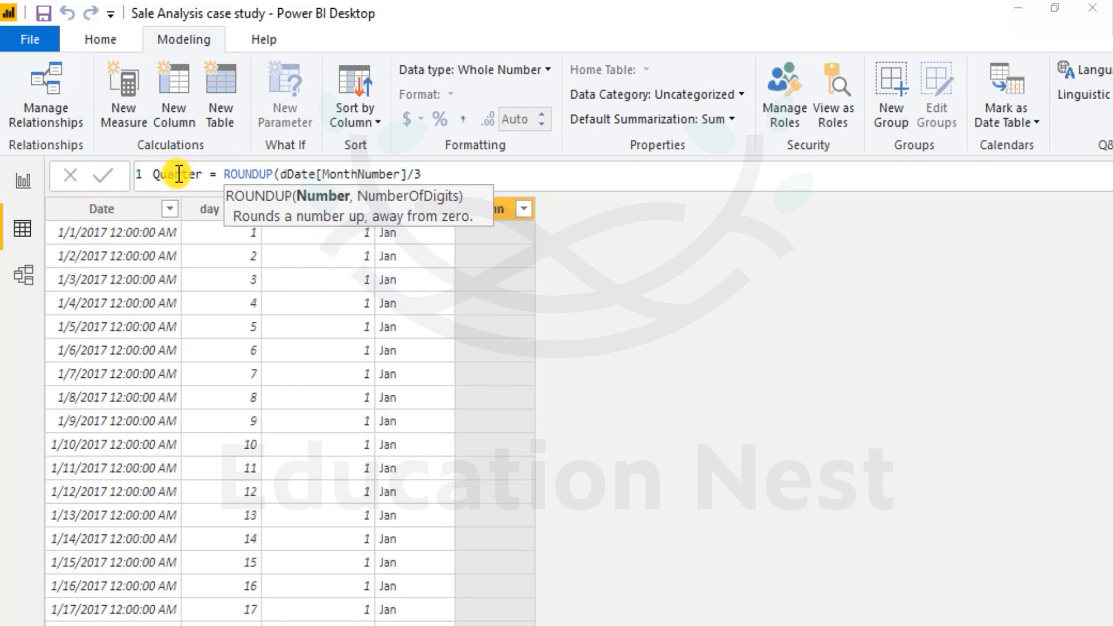
{"action": "type", "text": ",0"}
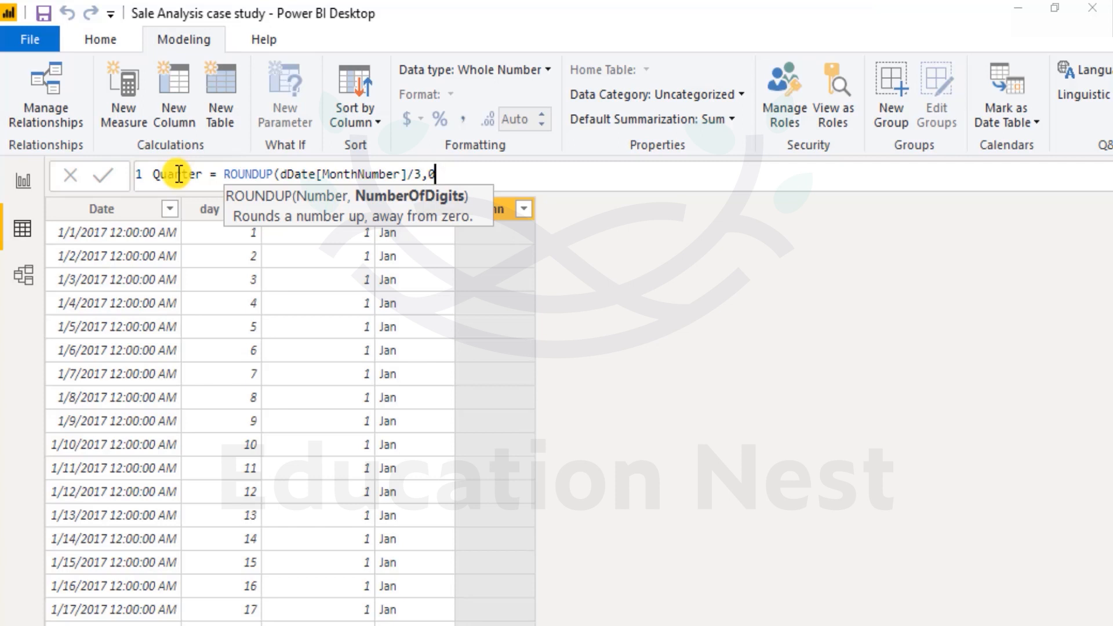
{"action": "type", "text": ")"}
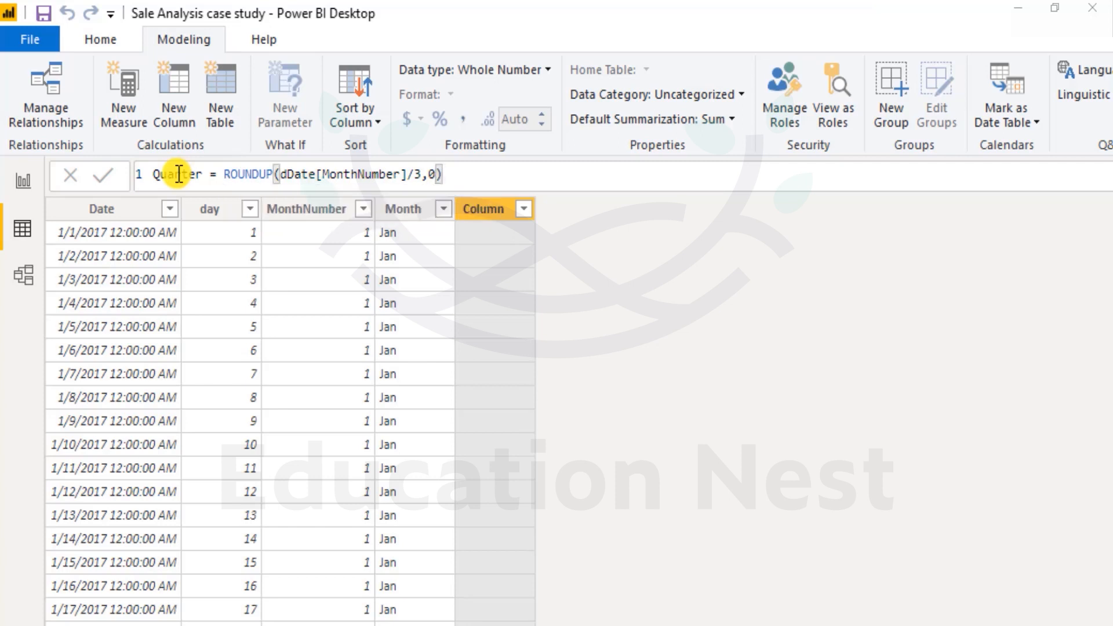
{"action": "key", "text": "Return"}
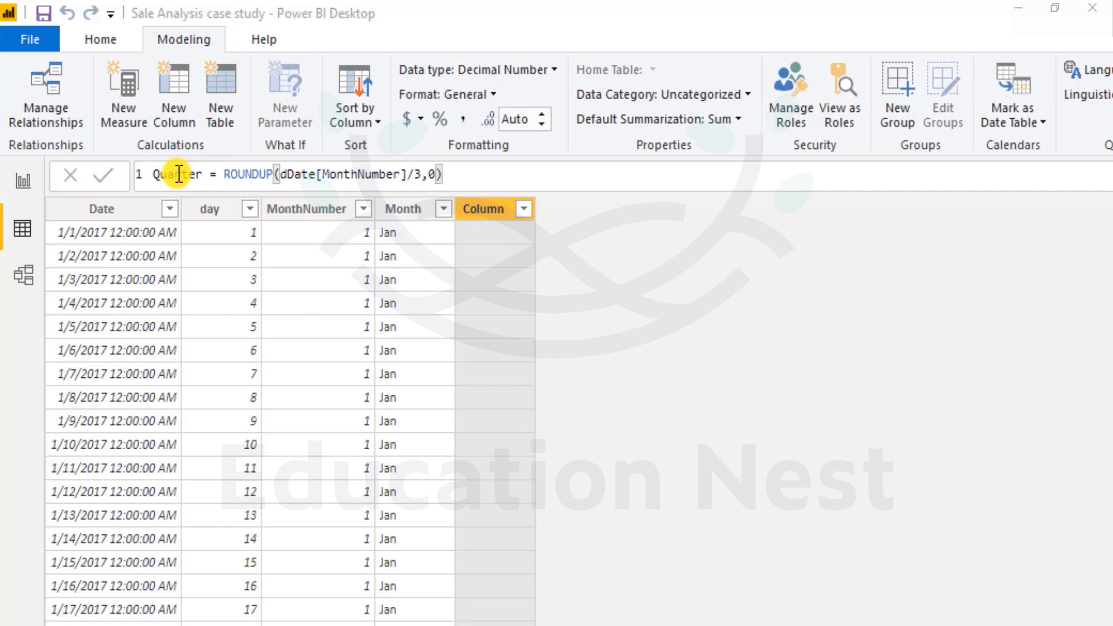